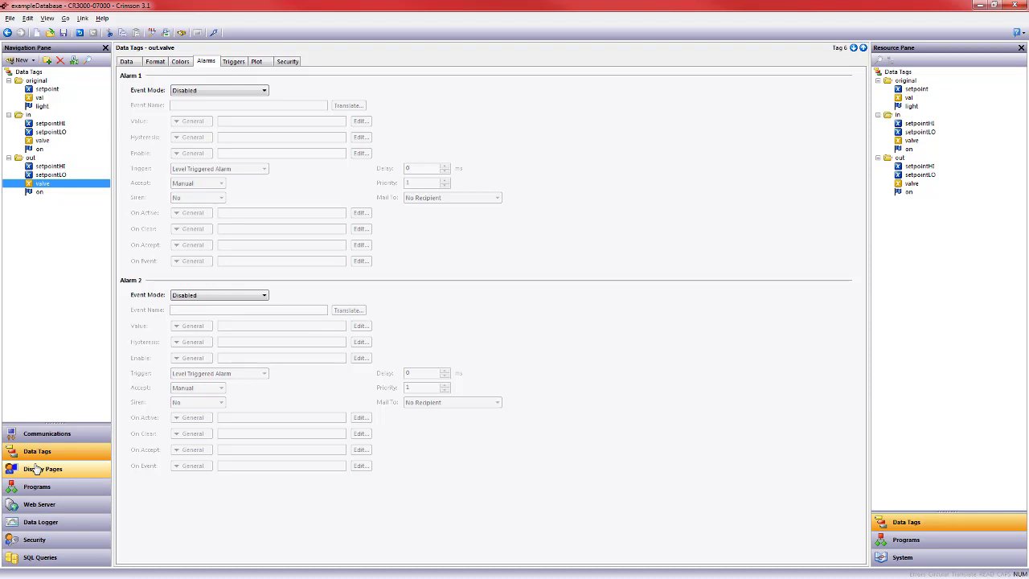
- Review the alarm settings of the original, in and out setpoint tags, ending on out.setpointLO
left_click(48, 89)
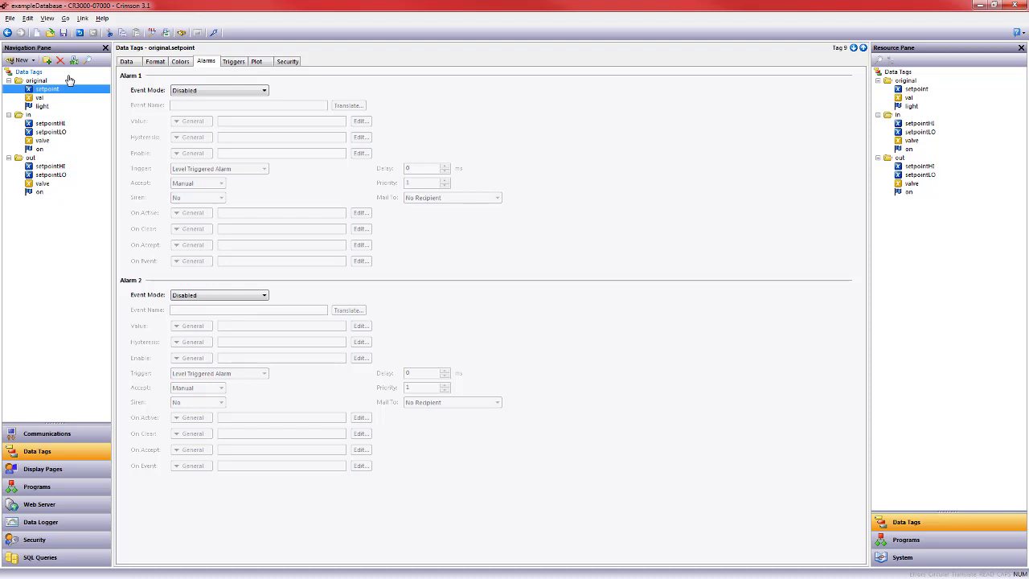
left_click(70, 80)
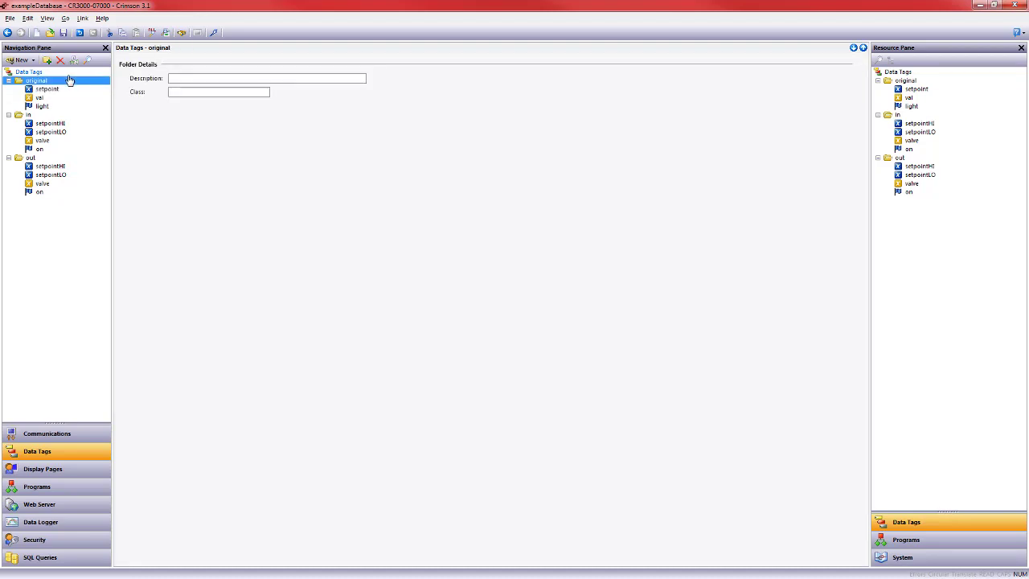
key("Down")
key("Down")
key("Down")
key("Down")
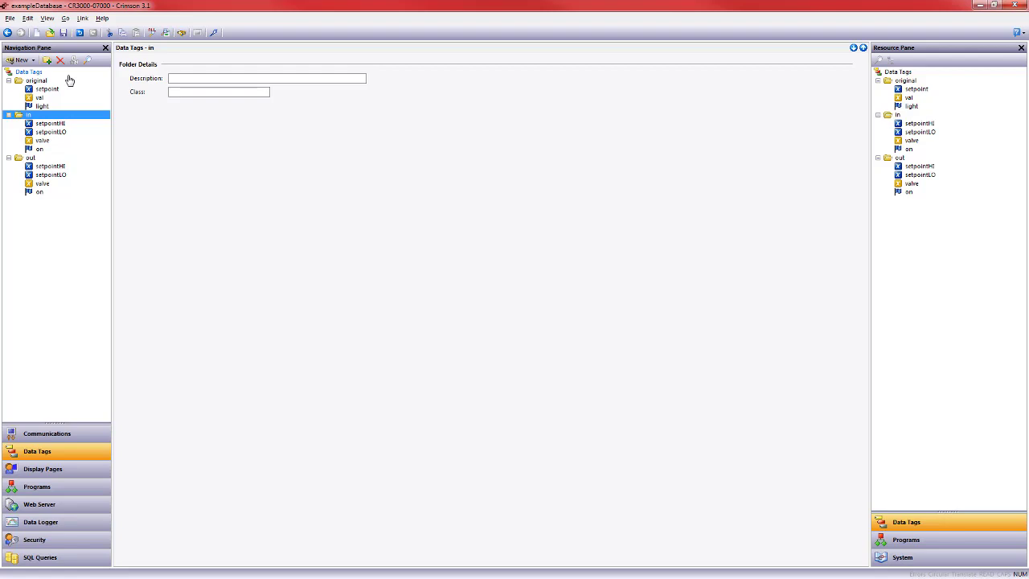
key("Down")
key("Down")
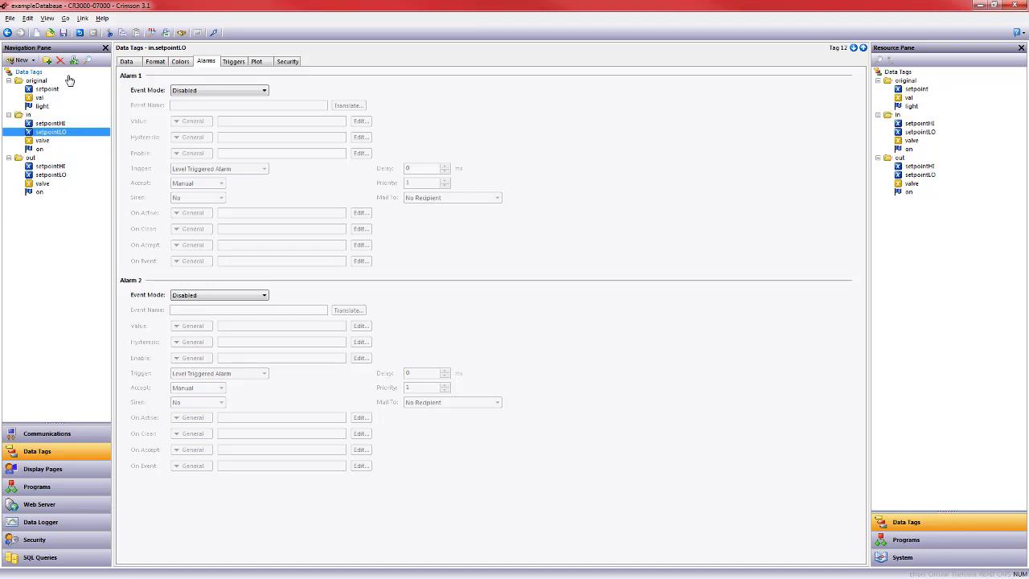
left_click(51, 123)
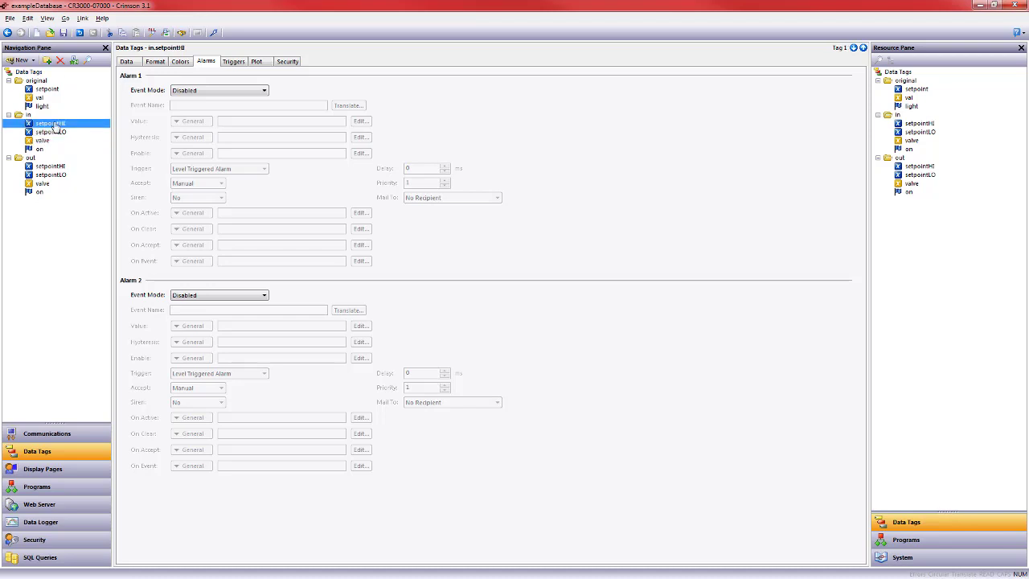
left_click(50, 166)
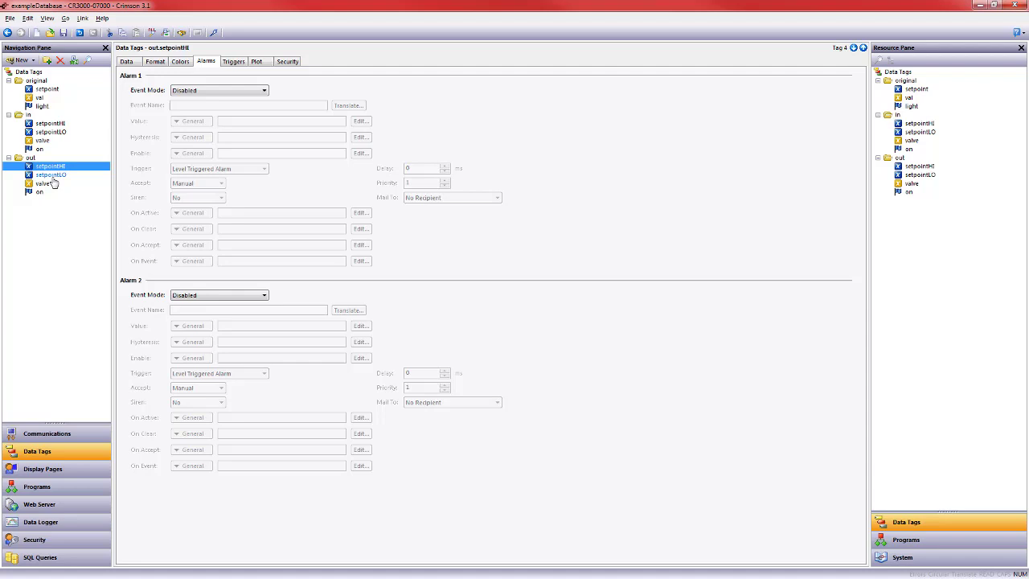
left_click(53, 175)
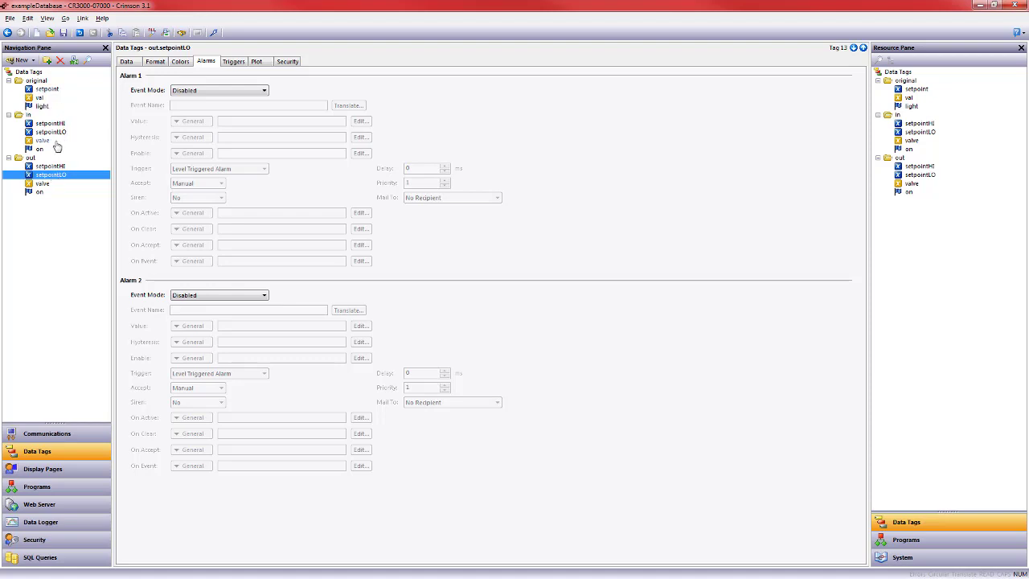
- Inspect in.valve's Complex Code data source without changing it, then select out.valve
left_click(55, 143)
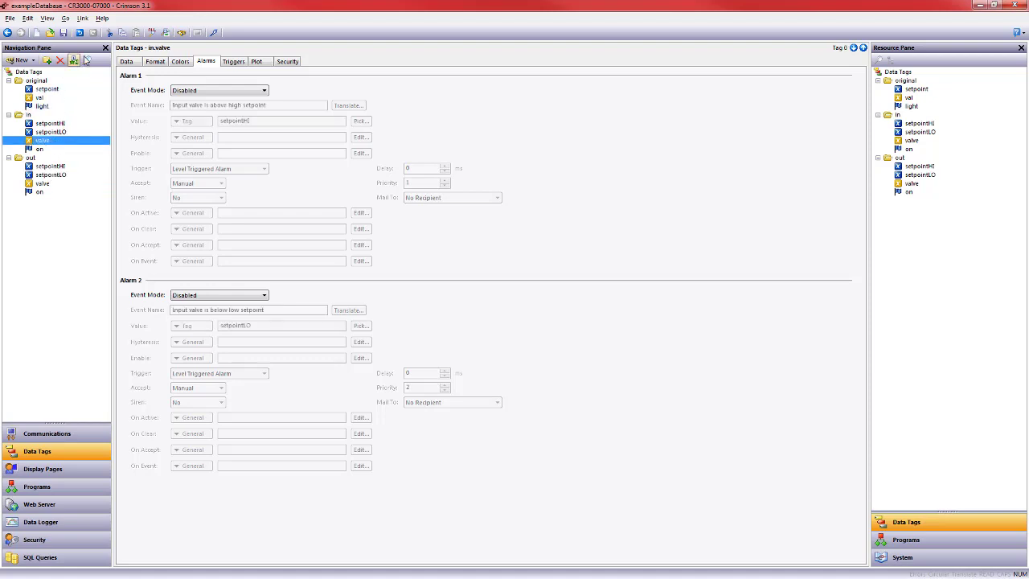
left_click(128, 63)
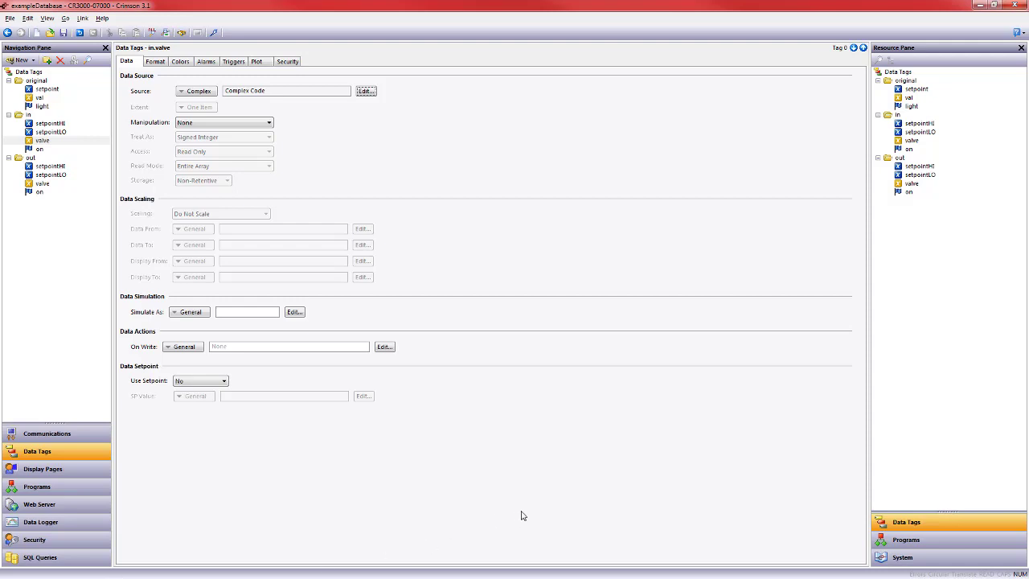
left_click(366, 91)
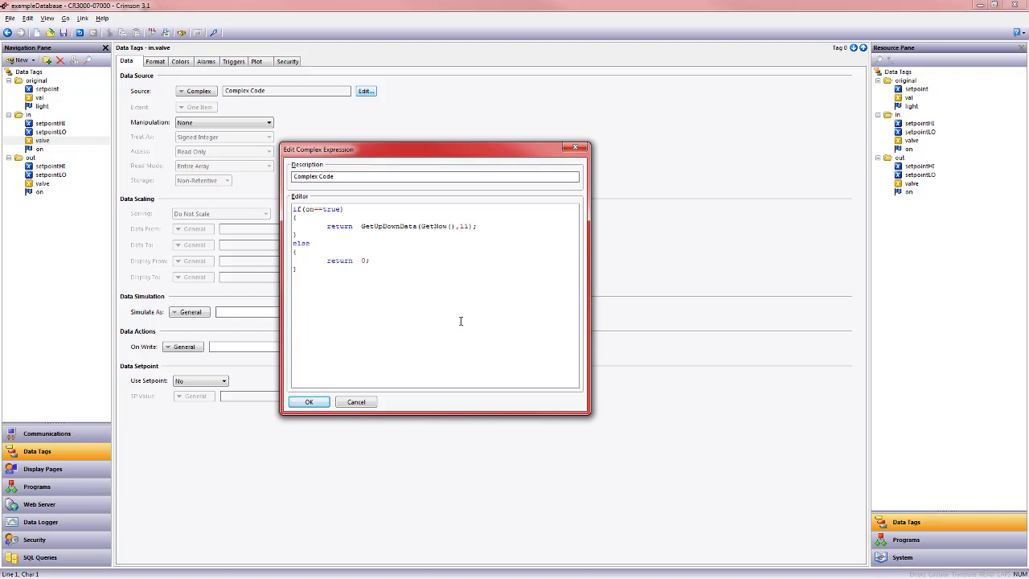
left_click(347, 404)
left_click(49, 184)
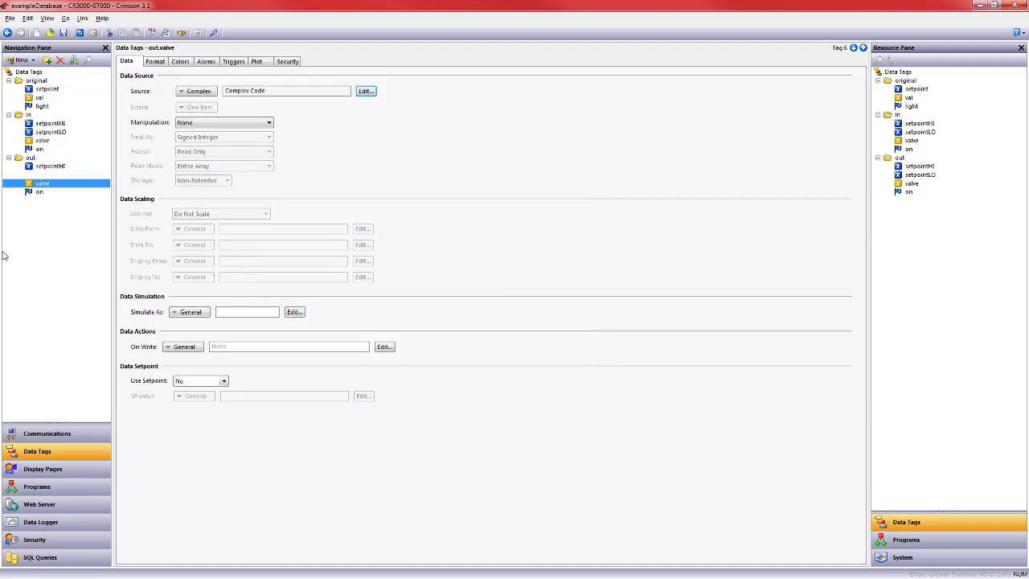
- View the startup program's code that sets the setpoints and turns in.on and out.on true
left_click(36, 486)
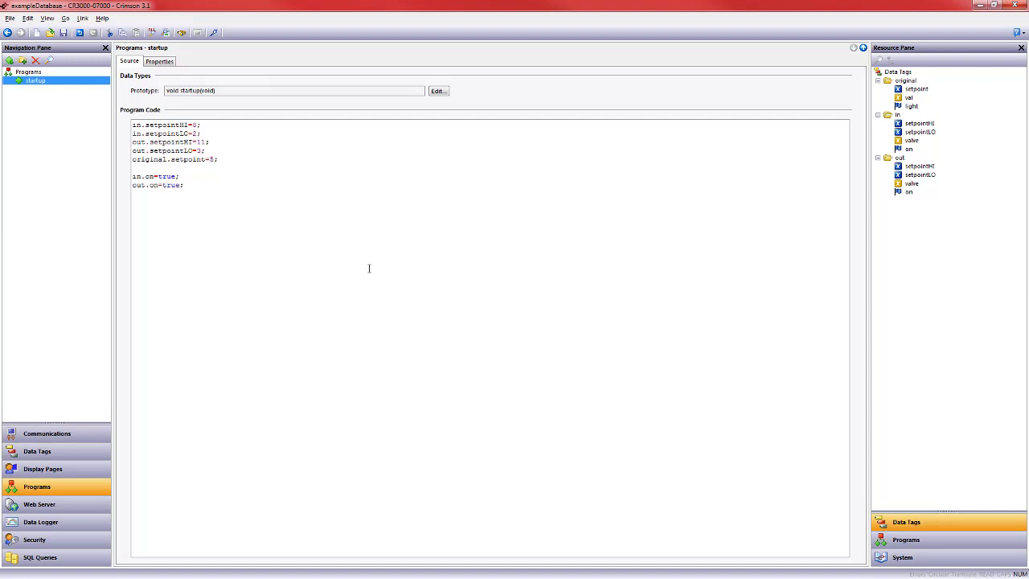
left_click(367, 269)
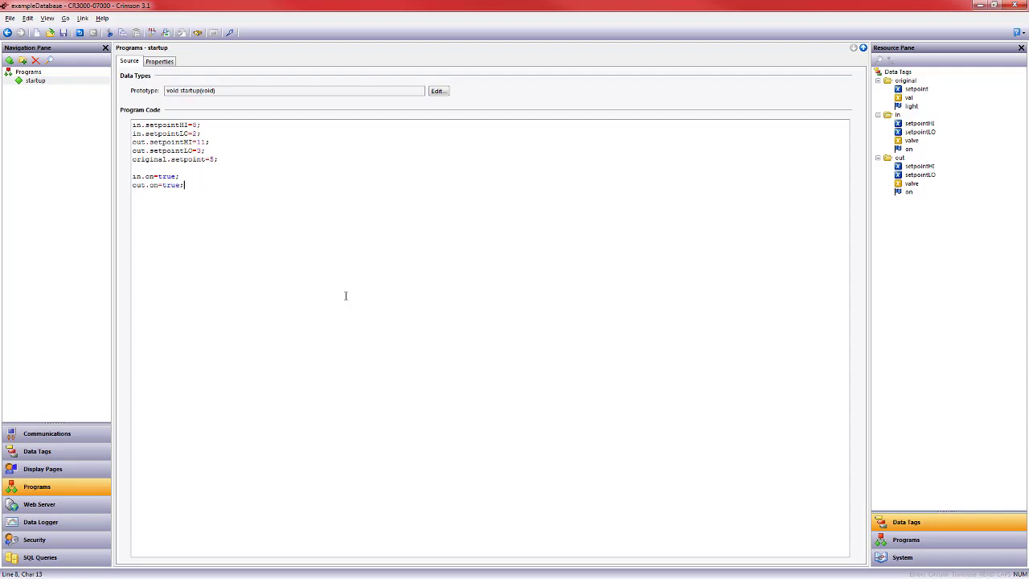
left_click(41, 82)
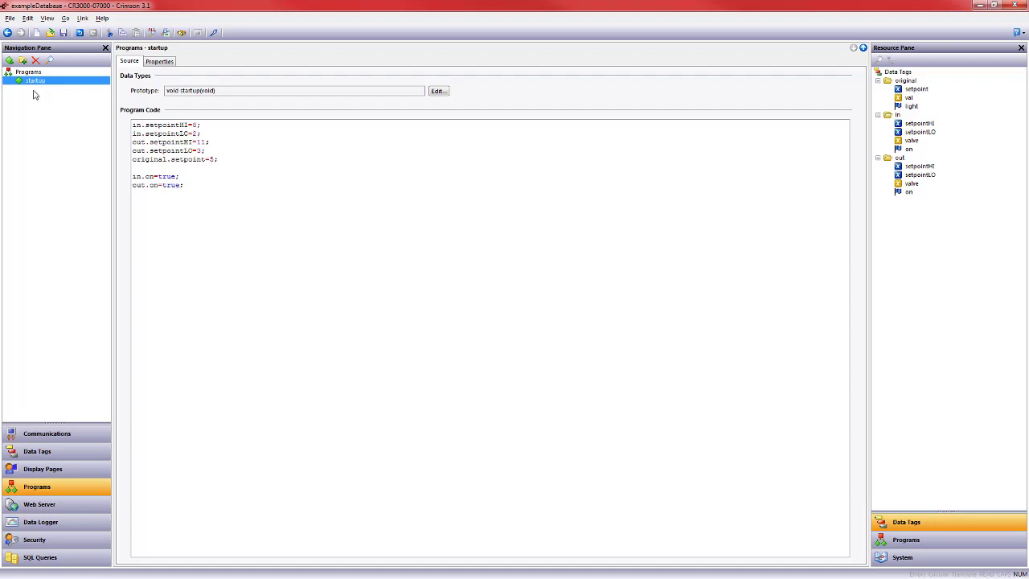
left_click(39, 469)
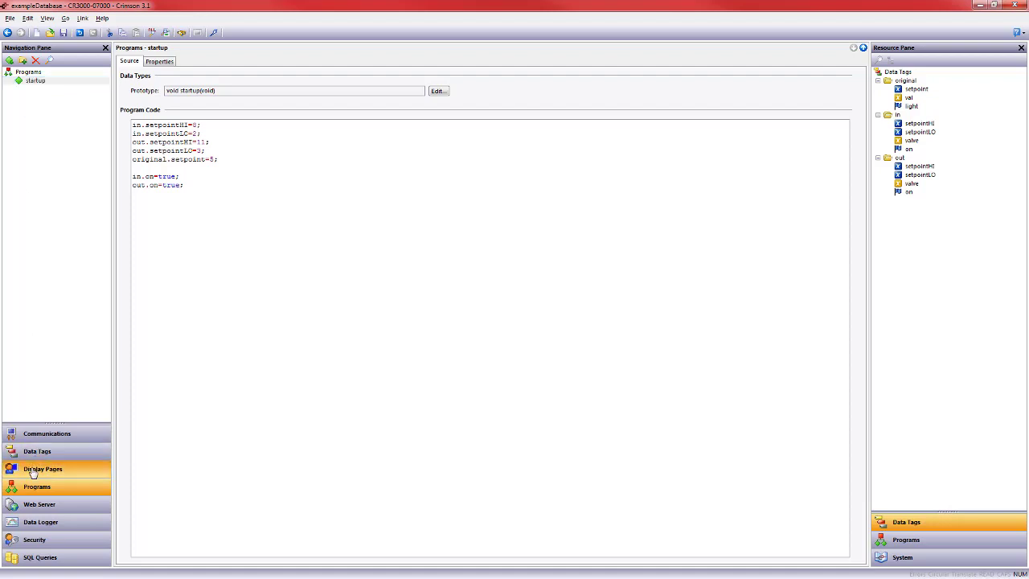
- Replace the pages' On Startup text startup() with the startup program from the Programs resources
left_click(35, 80)
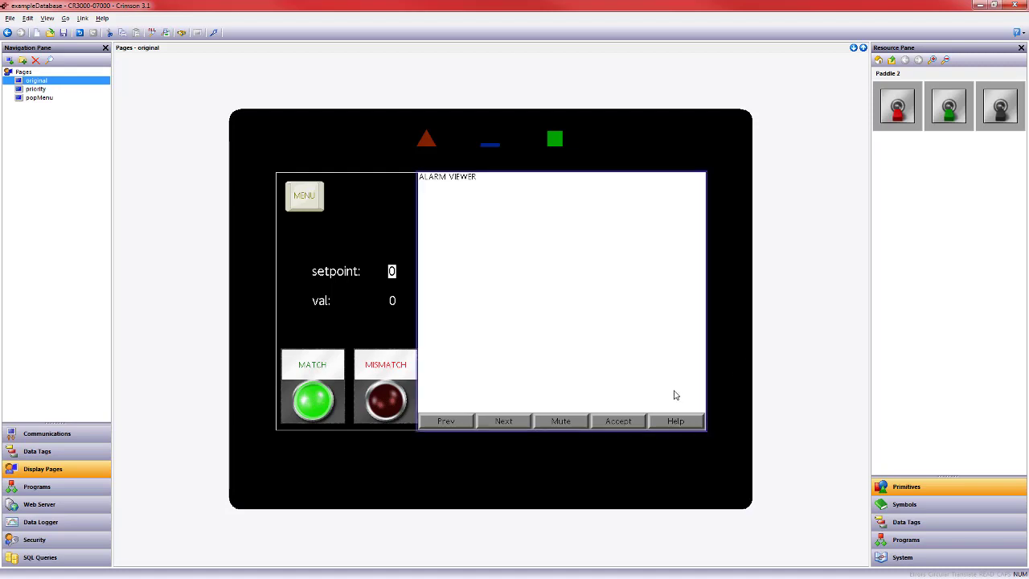
left_click(90, 71)
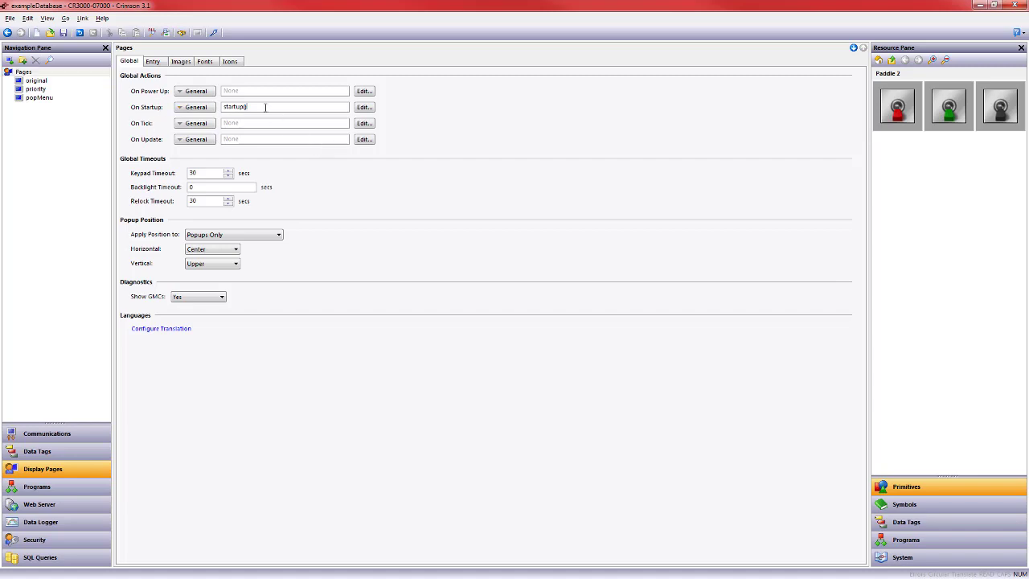
left_click_drag(266, 107, 203, 98)
key("Delete")
left_click(937, 544)
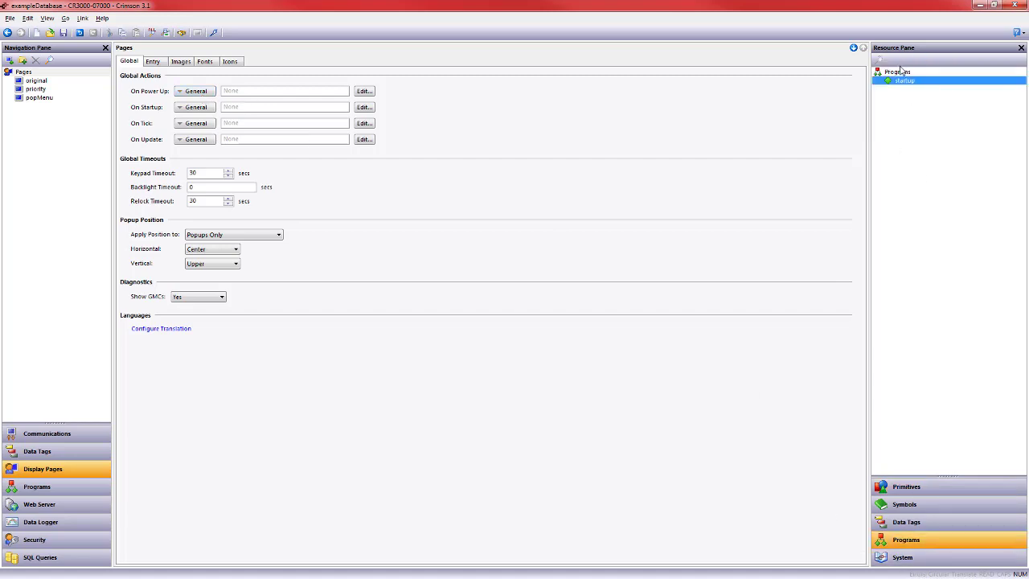
left_click_drag(910, 83, 256, 108)
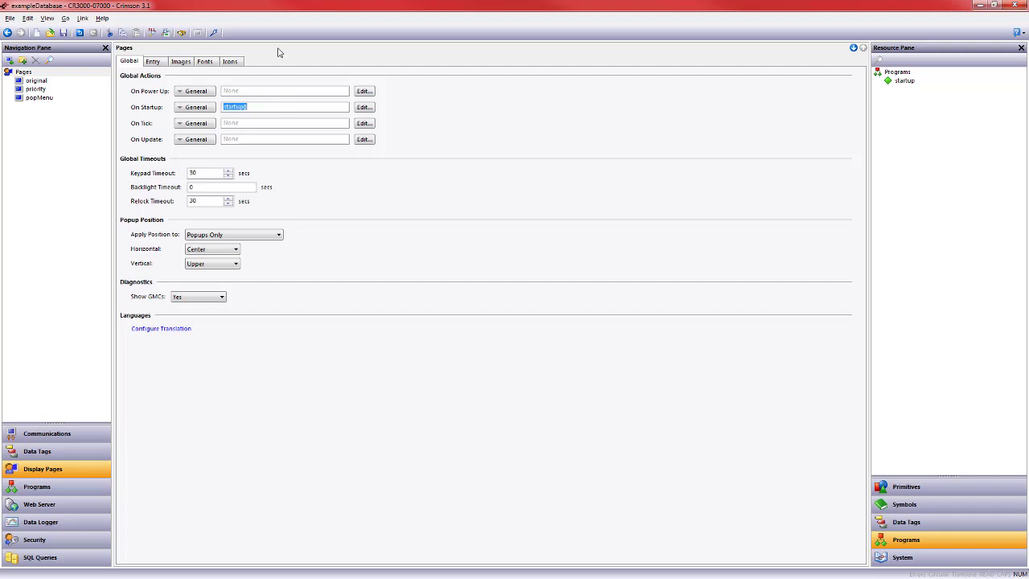
- Make in.valve's Alarm 1 an Absolute High alarm
left_click(76, 452)
left_click(48, 143)
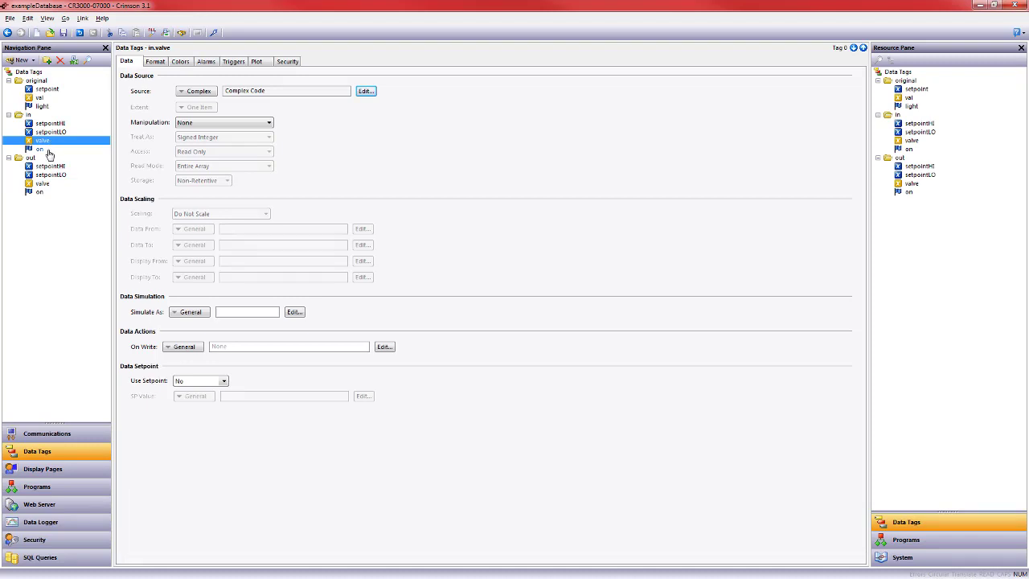
left_click(206, 62)
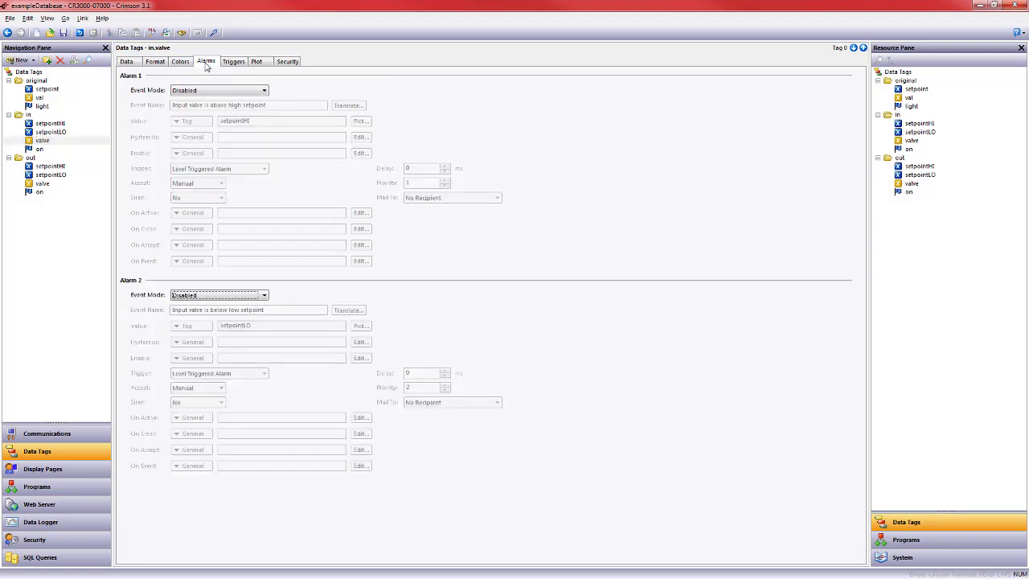
left_click(198, 91)
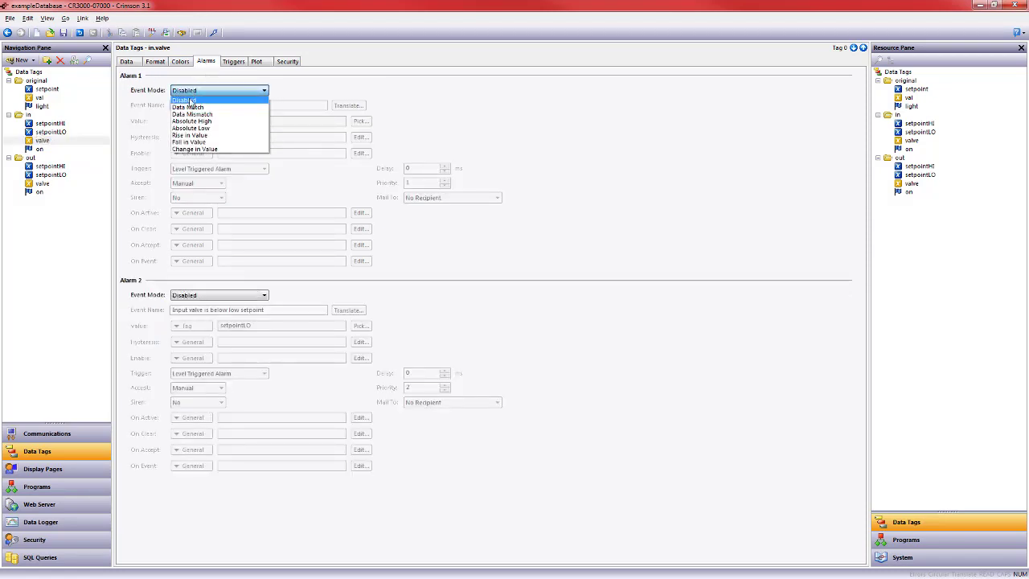
left_click(191, 120)
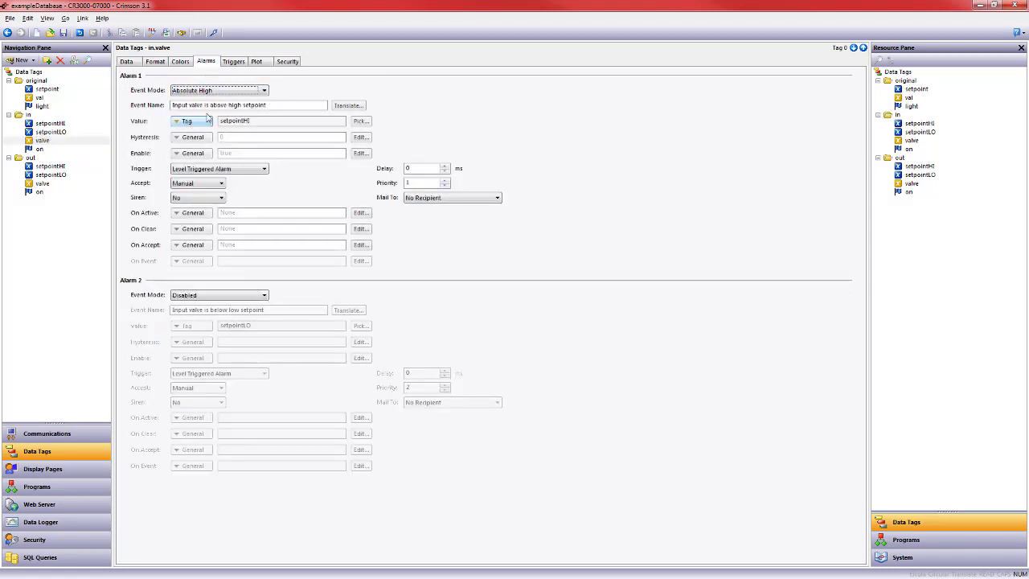
- Name Alarm 1 'INPUT valve is above high setpoint', using setpointHI as value with priority 1
left_click(285, 106)
left_click(173, 105)
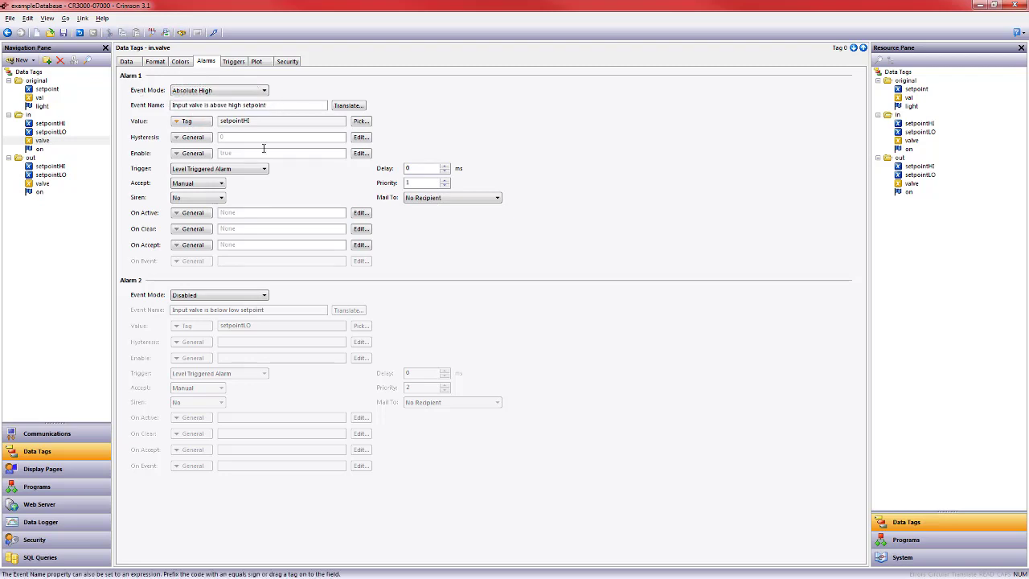
double_click(177, 110)
type("INPUT")
key("Caps_Lock")
left_click_drag(30, 123, 284, 116)
left_click_drag(921, 123, 290, 120)
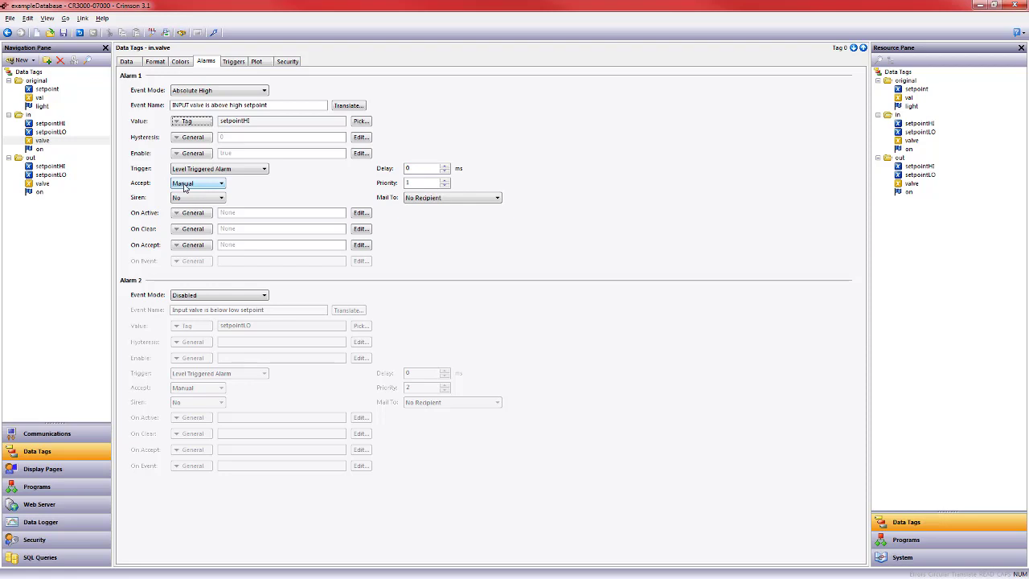
left_click(417, 184)
- Set in.valve's Alarm 2 to Absolute Low, named 'INPUT valve is below low setpoint'
left_click(217, 295)
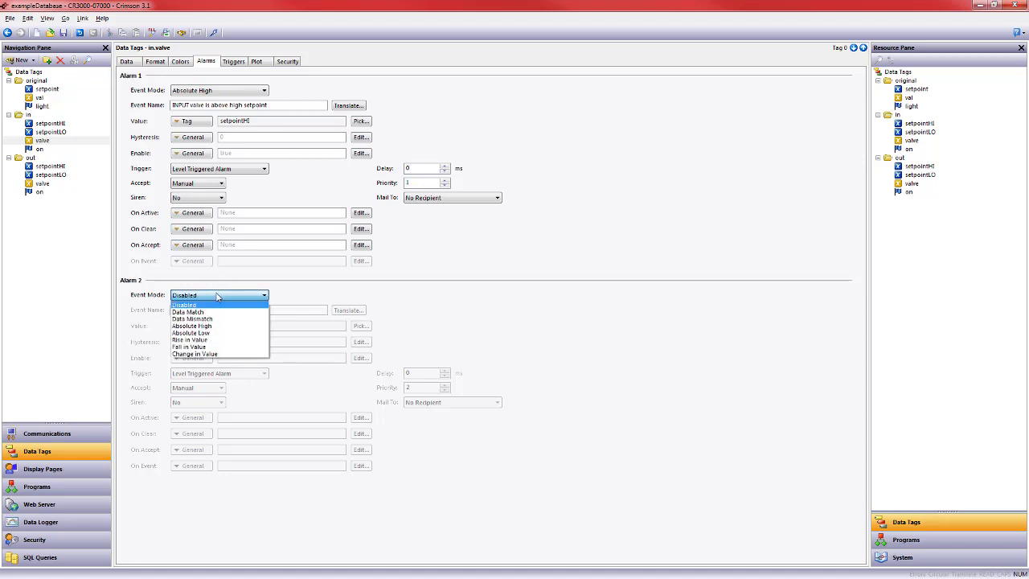
left_click(191, 331)
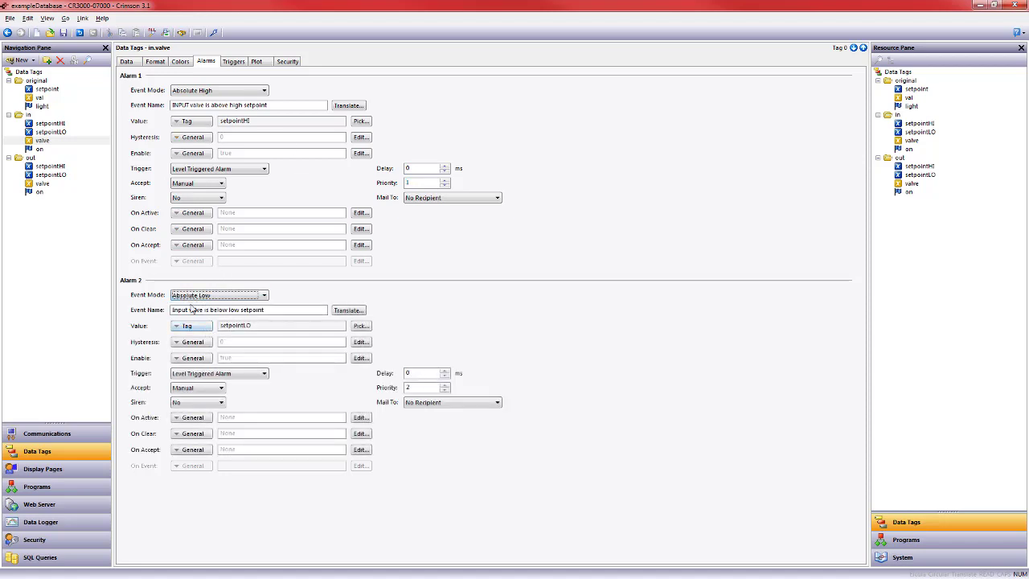
double_click(182, 310)
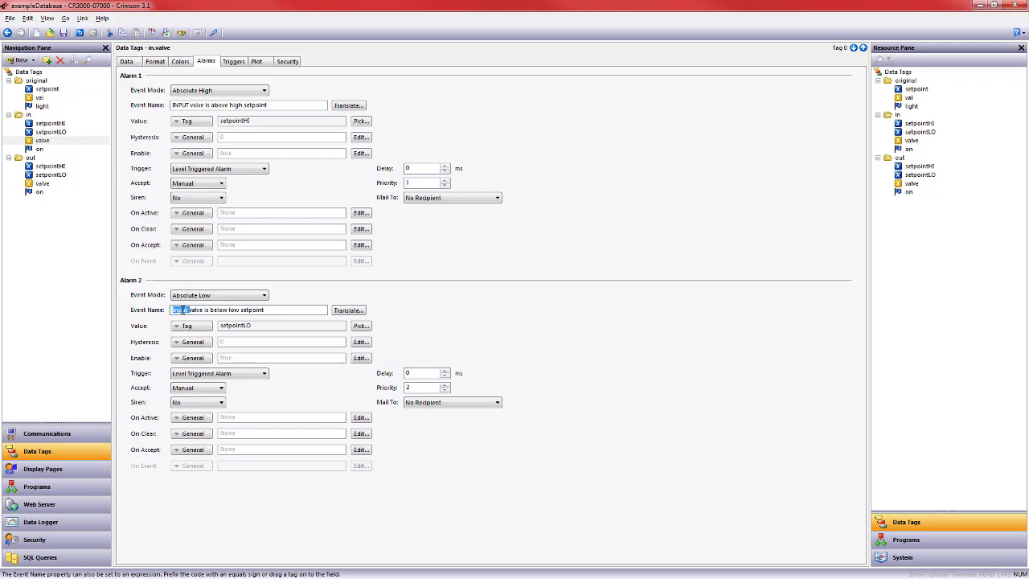
key("Caps_Lock")
type("INPUT")
key("Caps_Lock")
- Copy the alarm settings from in.valve into the out.valve tag
left_click(42, 184)
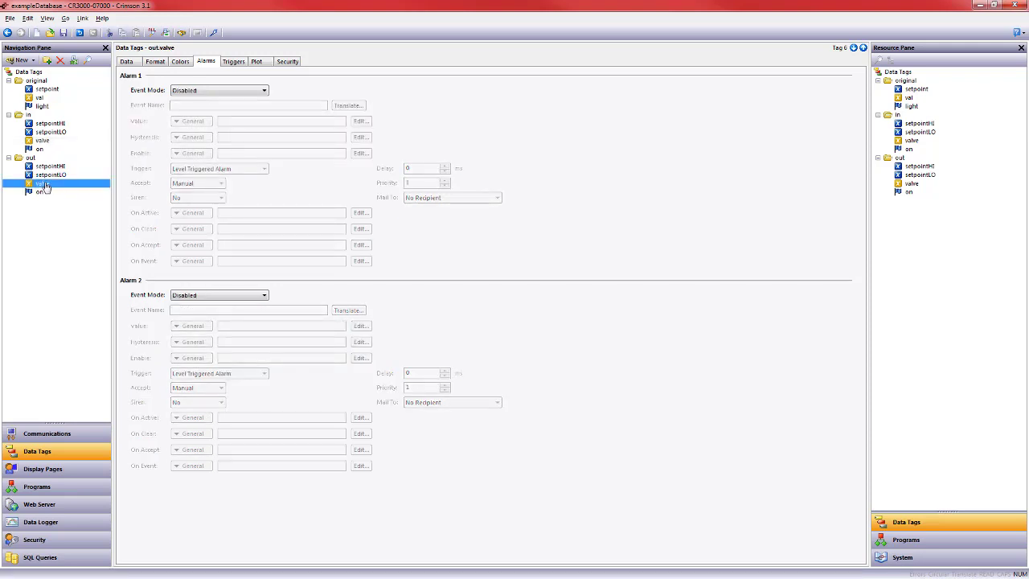
right_click(45, 186)
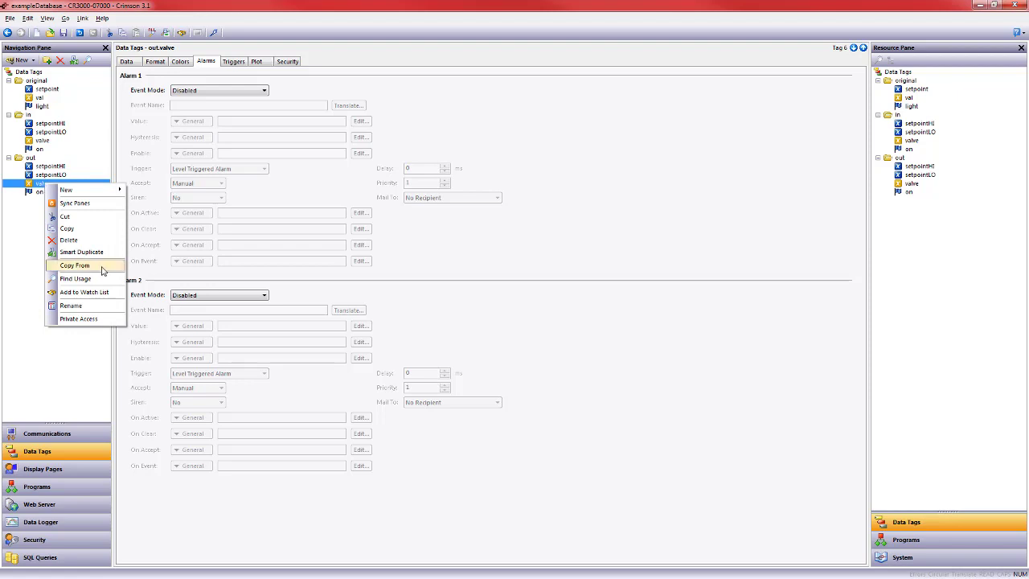
mouse_move(103, 270)
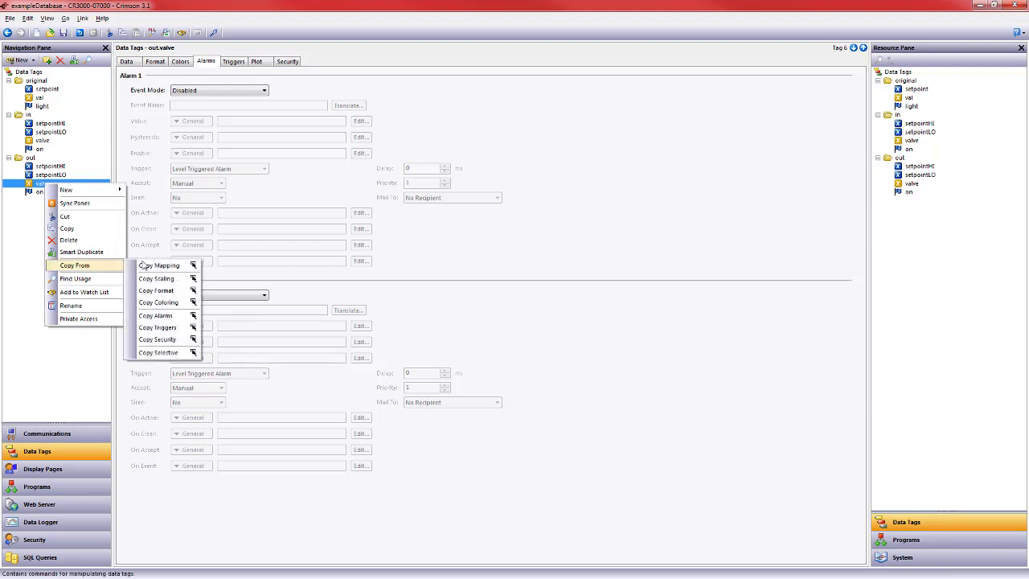
left_click(156, 315)
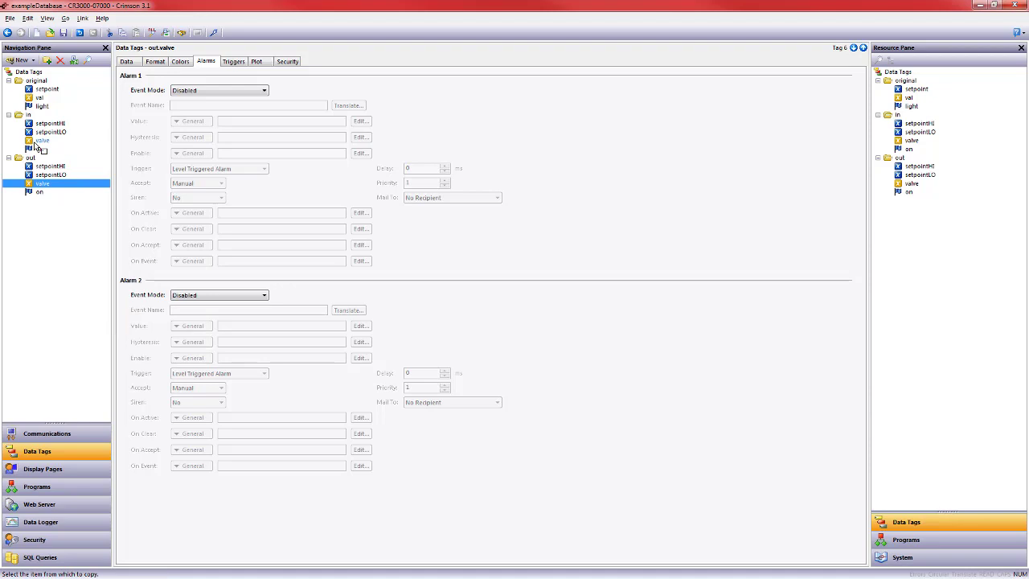
left_click(43, 141)
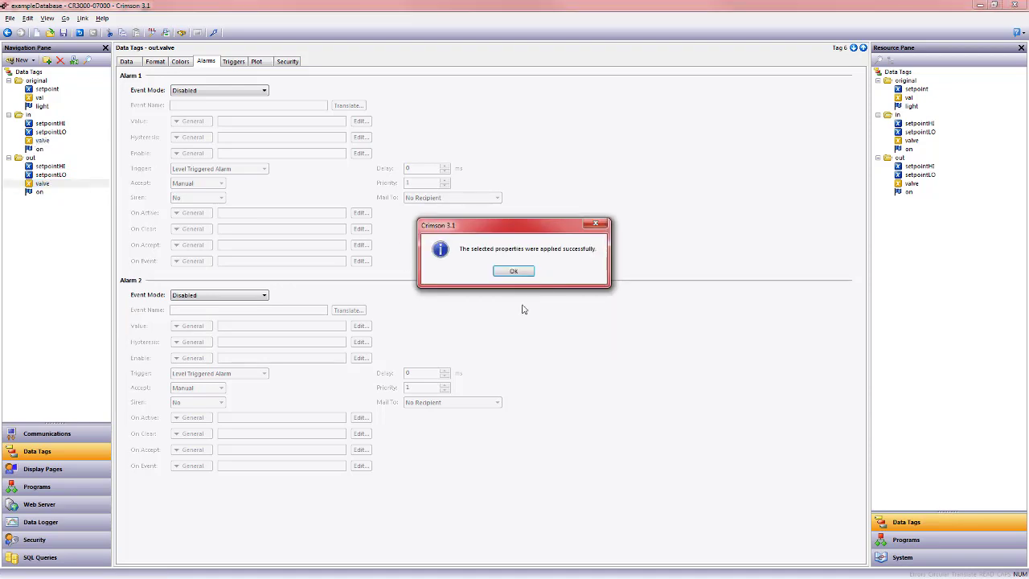
left_click(513, 272)
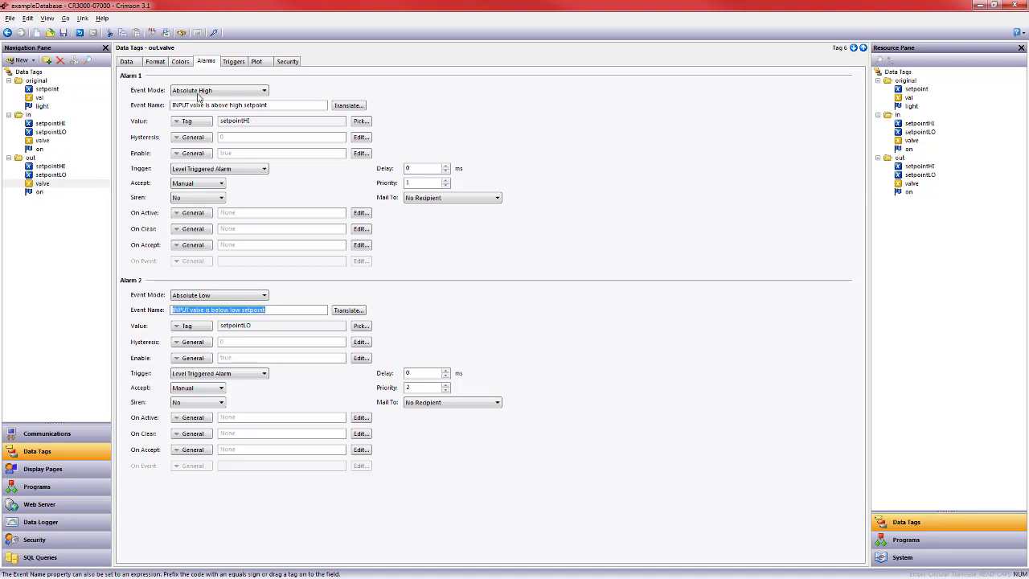
- Rename out.valve's Alarm 1 to 'OUTPUT valve is above high setpoint' with priority 4
double_click(183, 106)
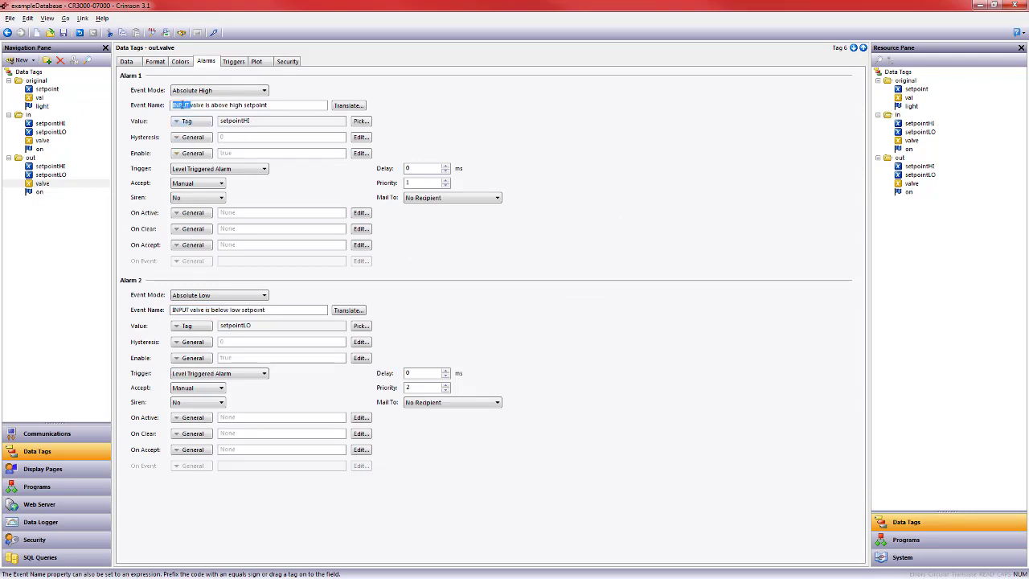
type("OUTPUT")
key("Caps_Lock")
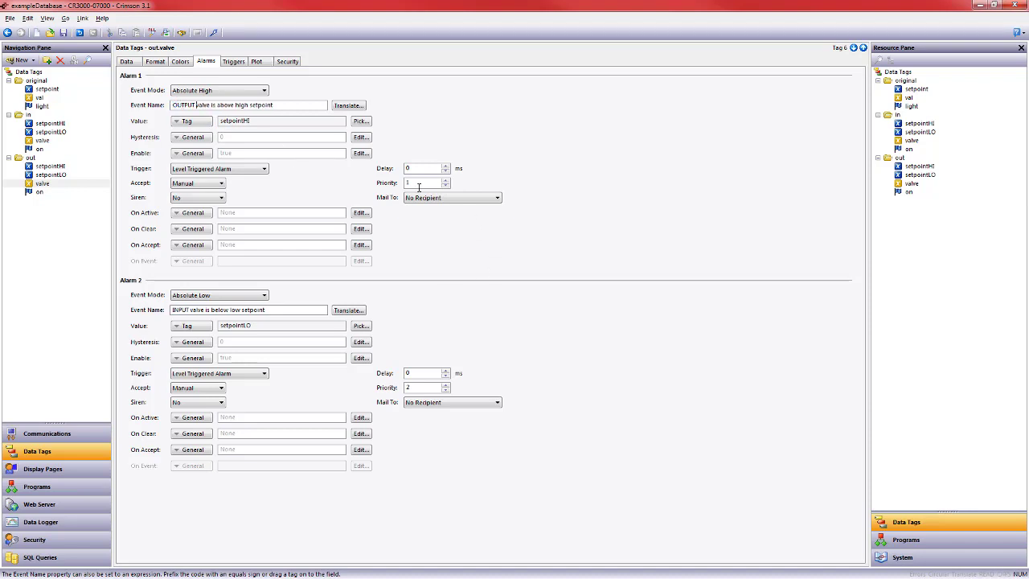
double_click(418, 183)
type("4")
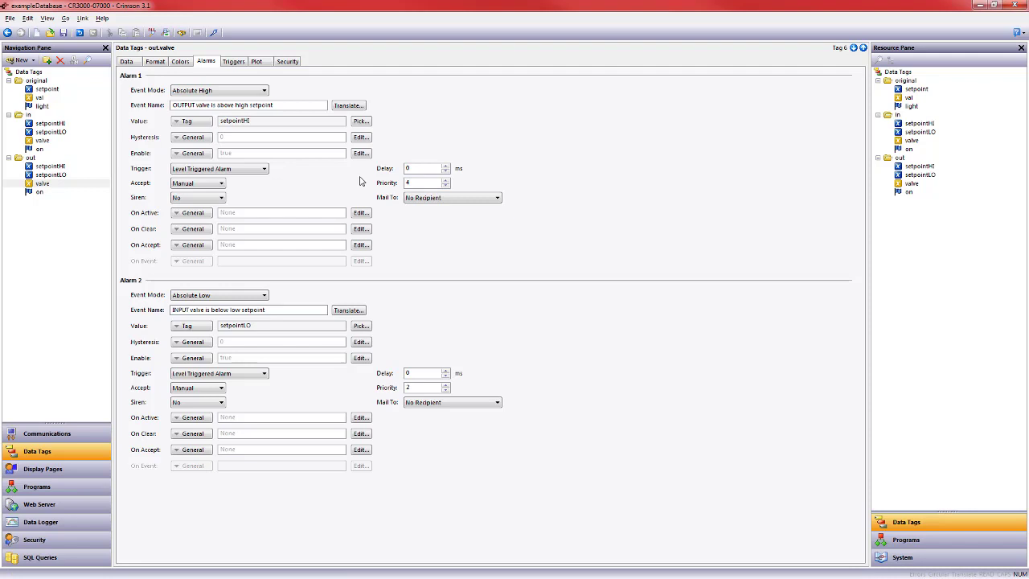
- Rename Alarm 2 to 'OUTPUT valve is below low setpoint' with priority 5
double_click(175, 309)
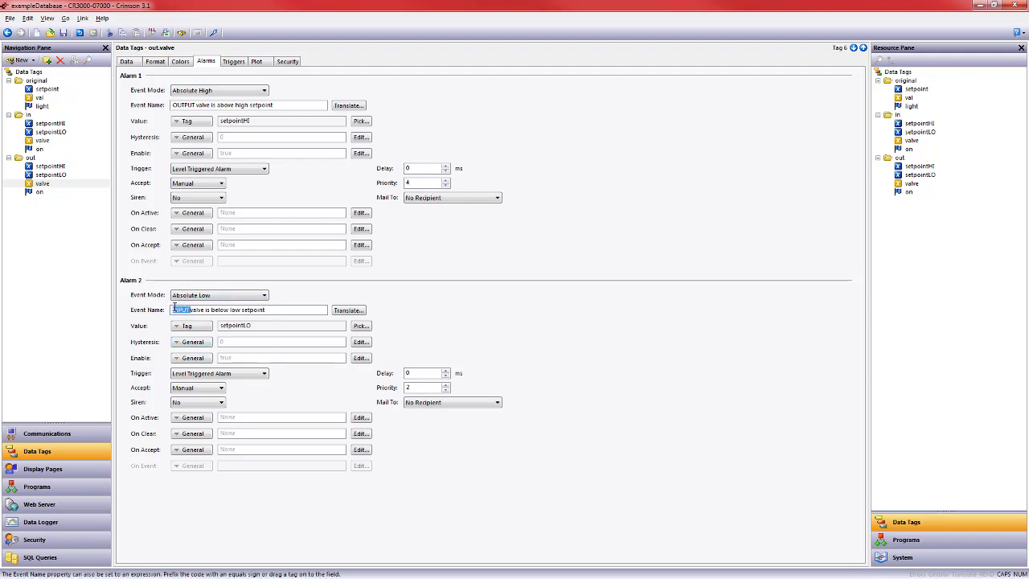
type("OUTPUT")
left_click(433, 389)
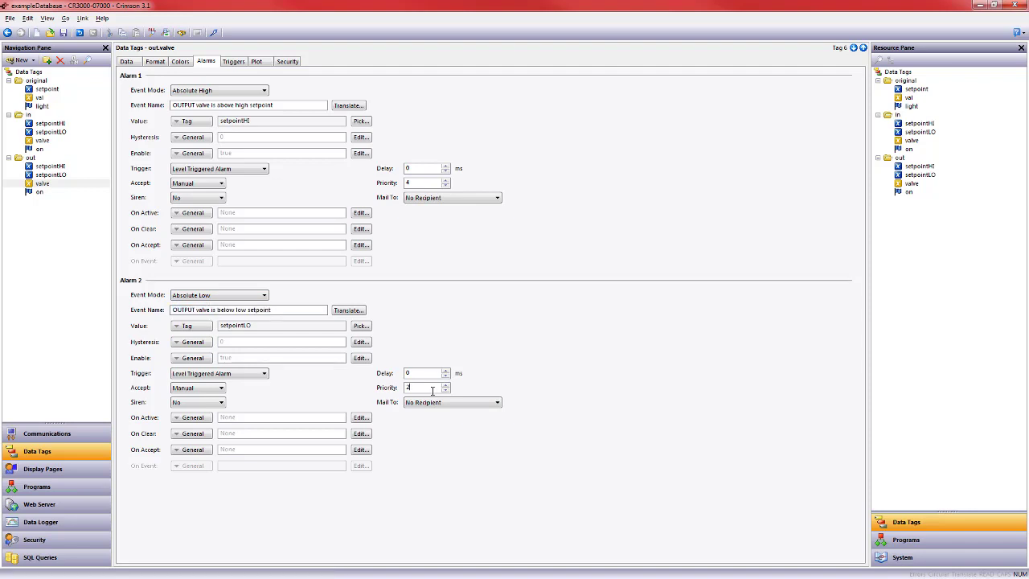
type("5")
- Check in.valve's alarms, then return to the startup program's code
left_click(43, 141)
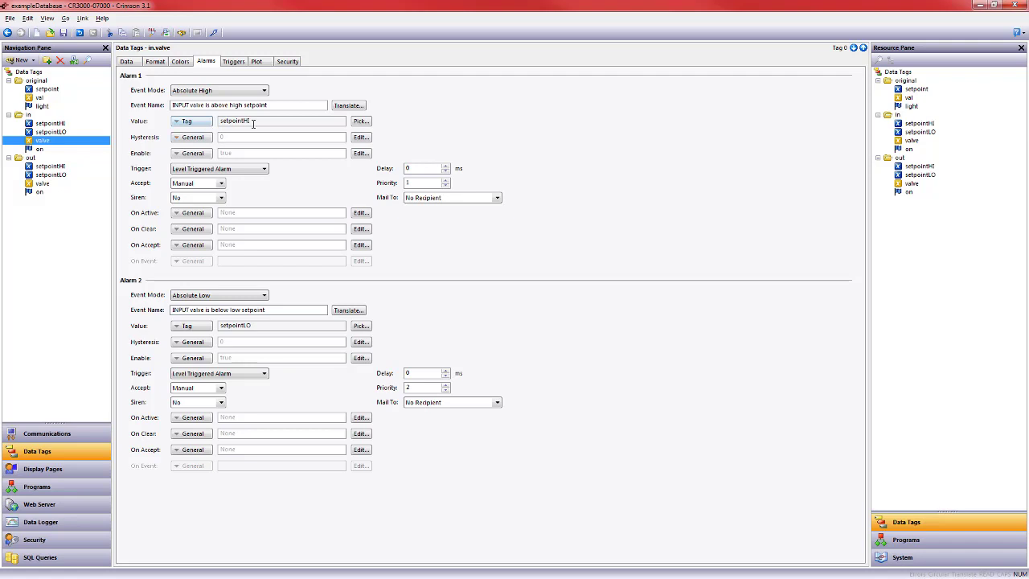
left_click(32, 486)
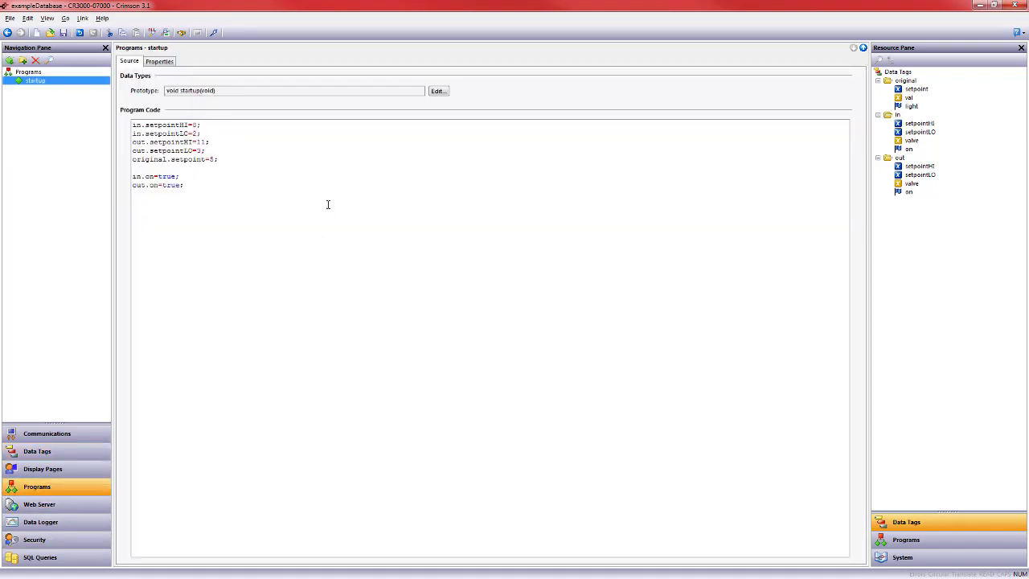
- Highlight the in. prefix on the first line of the startup code
left_click(140, 126)
key("Right")
key("Right")
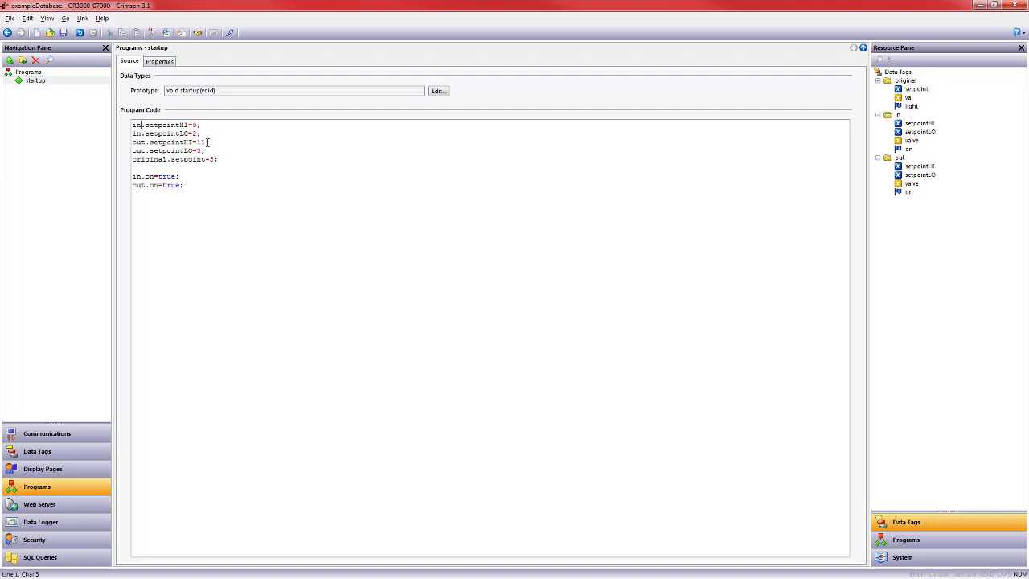
key("shift+Left")
key("shift+Left")
key("shift+Left")
key("Right")
- Download the database to the device with Update and view the running panel in the browser
left_click(39, 452)
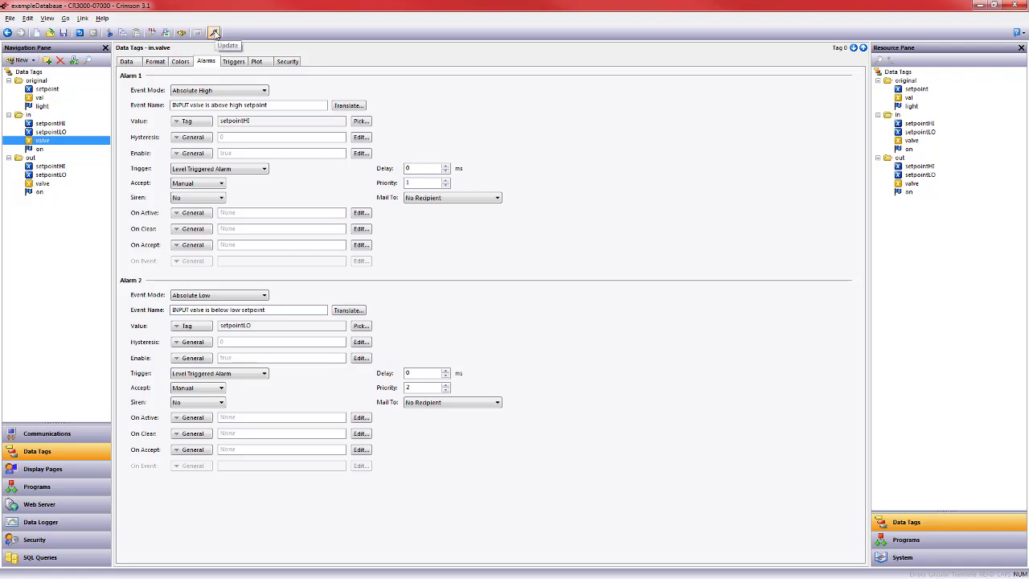
left_click(214, 33)
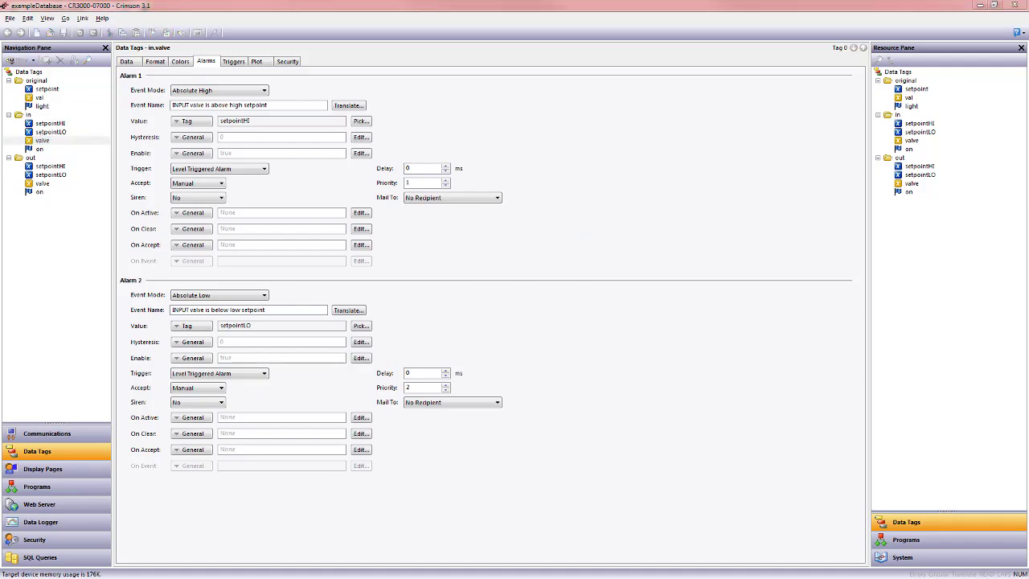
key("alt+Tab")
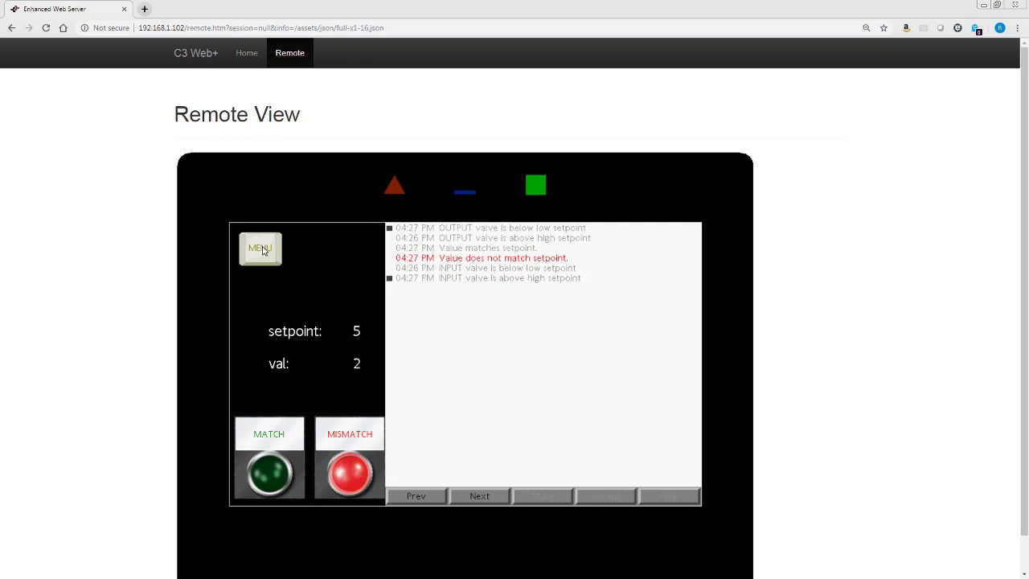
- Switch the remote HMI to the Priority Alarm Page from its alarm pages menu
left_click(260, 248)
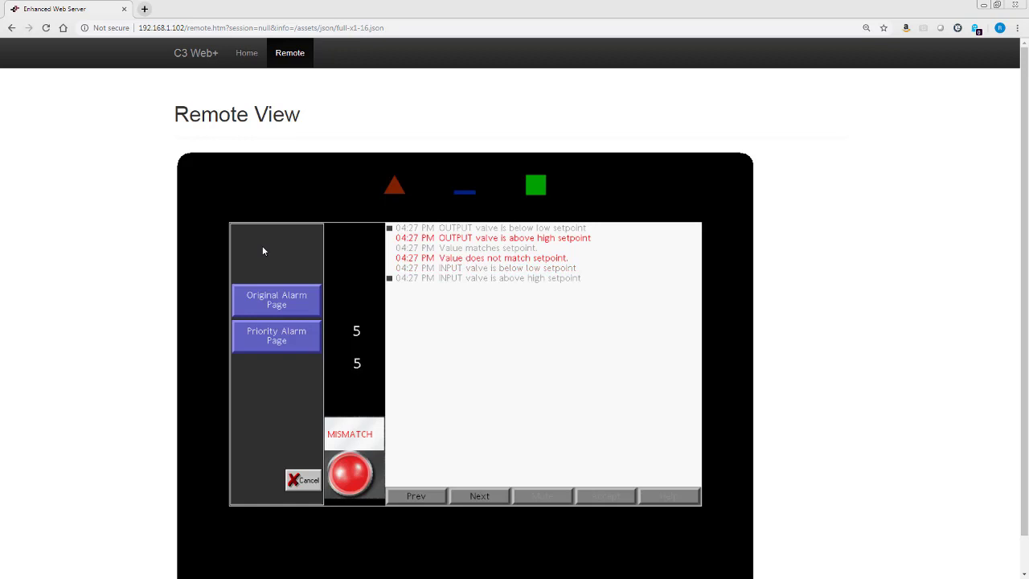
left_click(283, 341)
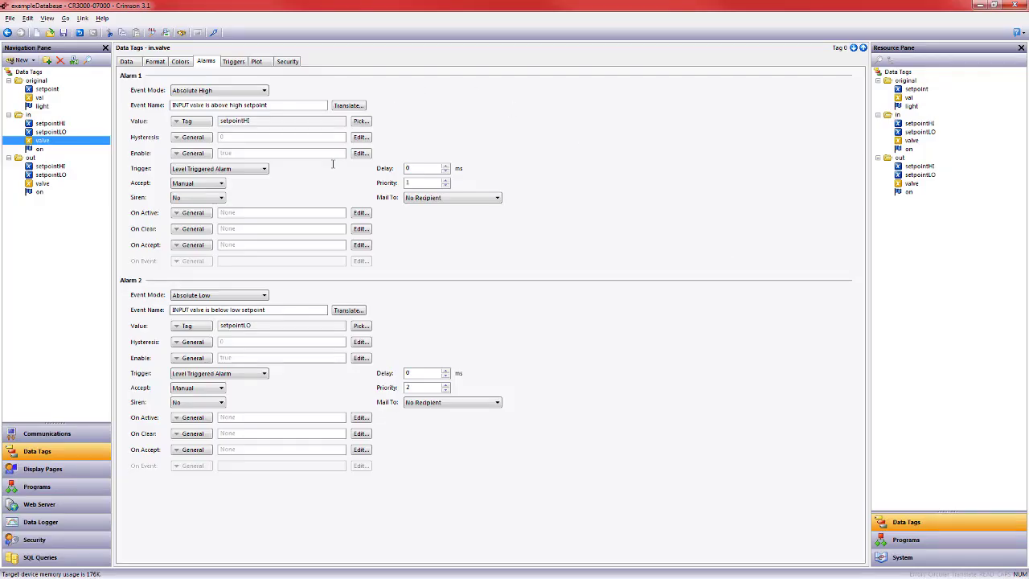
- Open the priority display page and select its alarm viewer
left_click(56, 468)
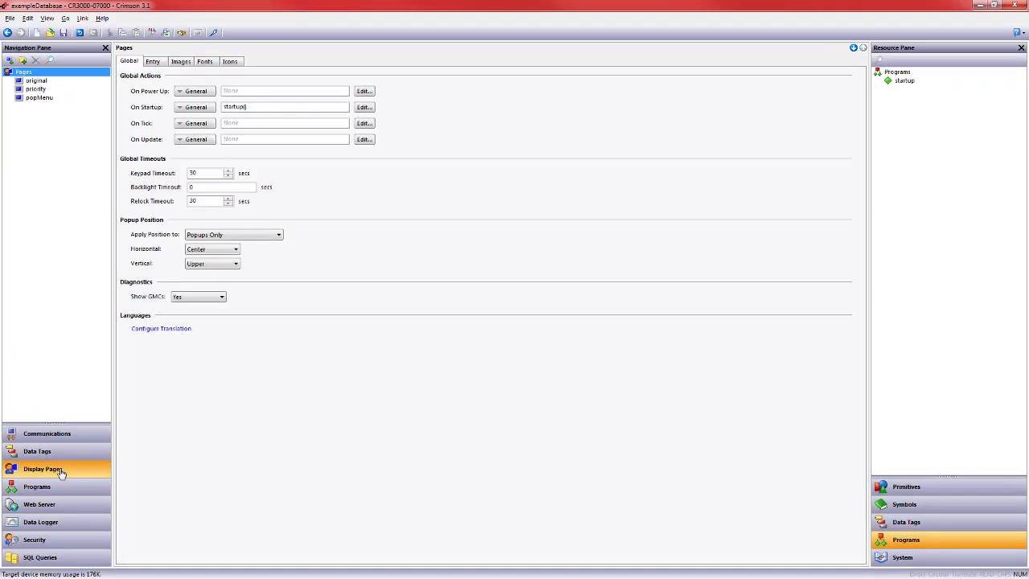
left_click(71, 90)
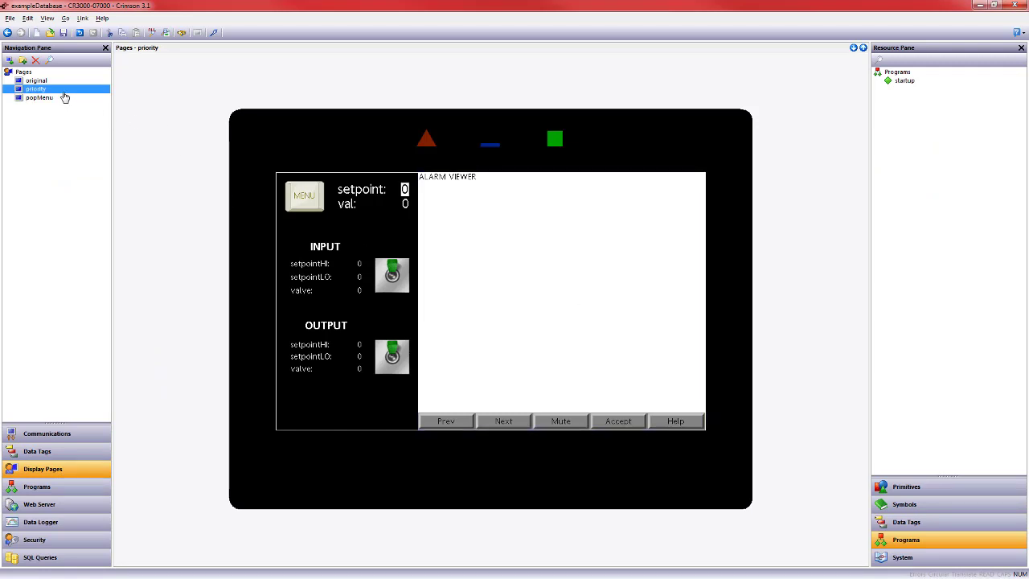
left_click(492, 271)
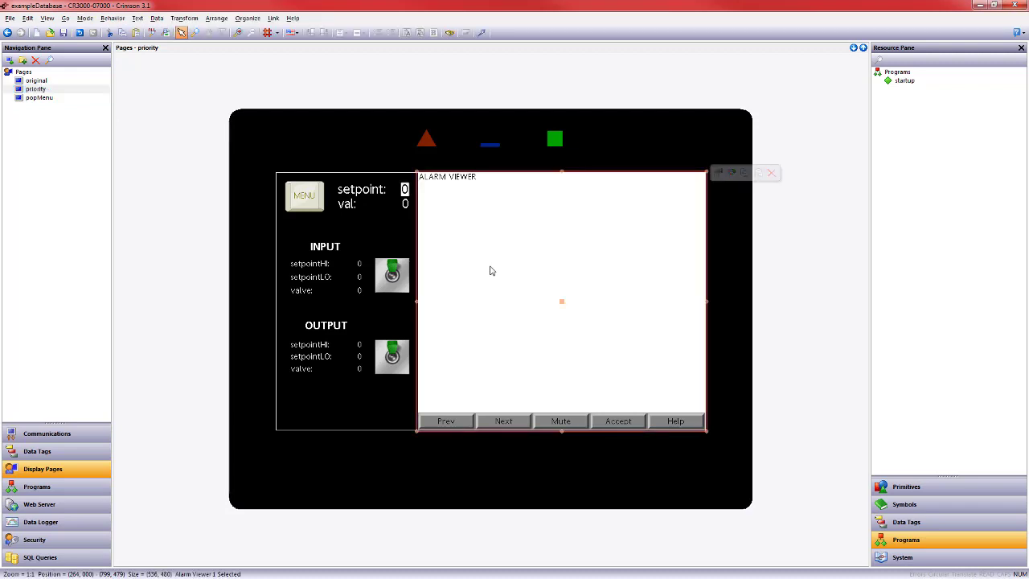
- Set the alarm viewer's Use Priority Colors to Yes, check the Priority Colors list (1 Red), and confirm
double_click(492, 271)
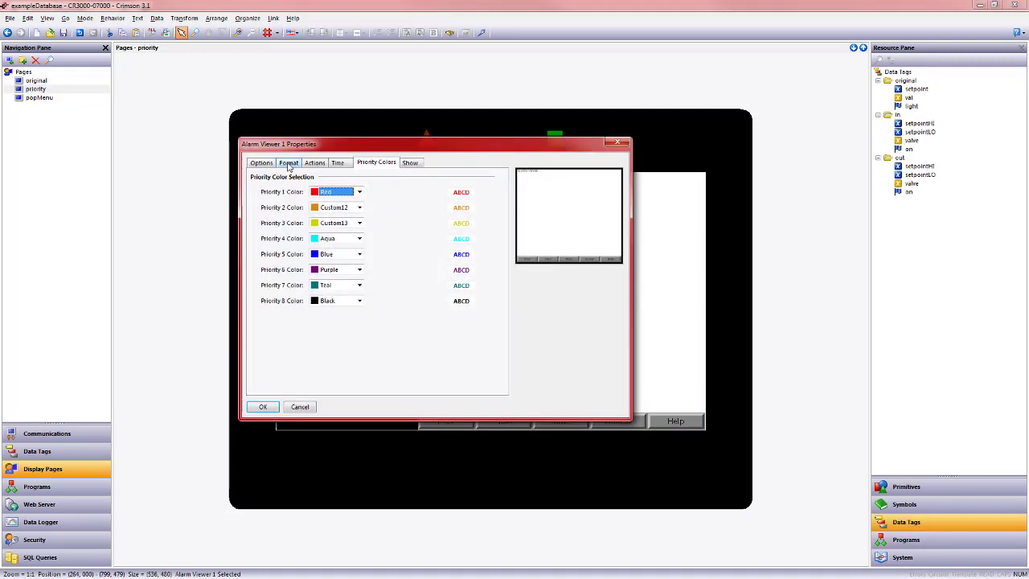
left_click(262, 164)
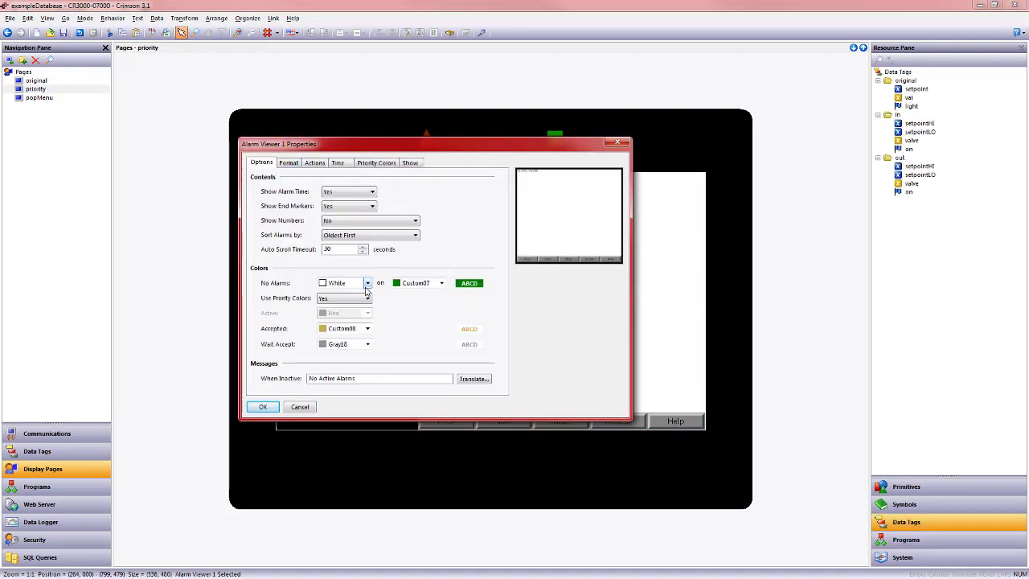
left_click(366, 298)
left_click(361, 309)
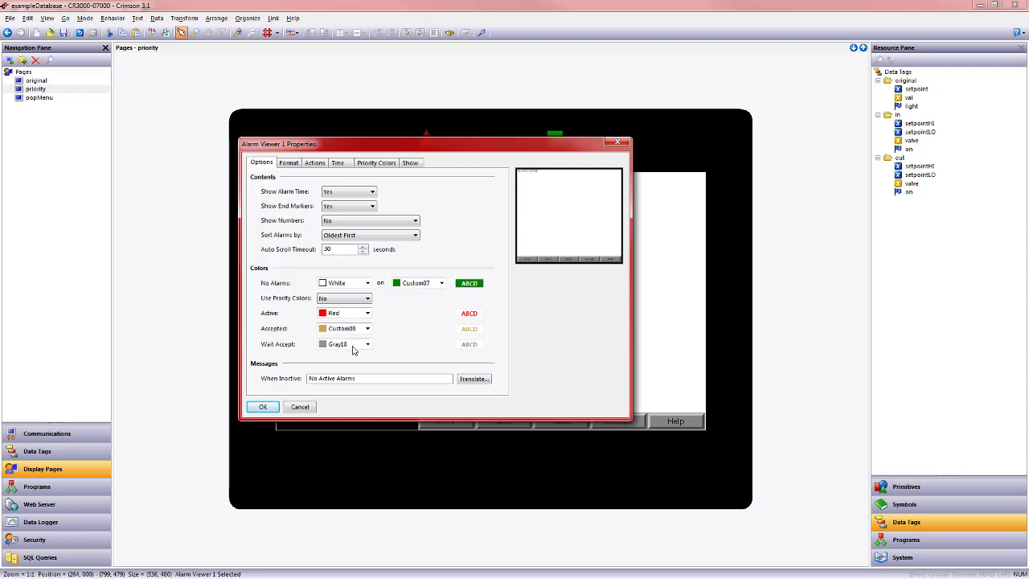
left_click(354, 298)
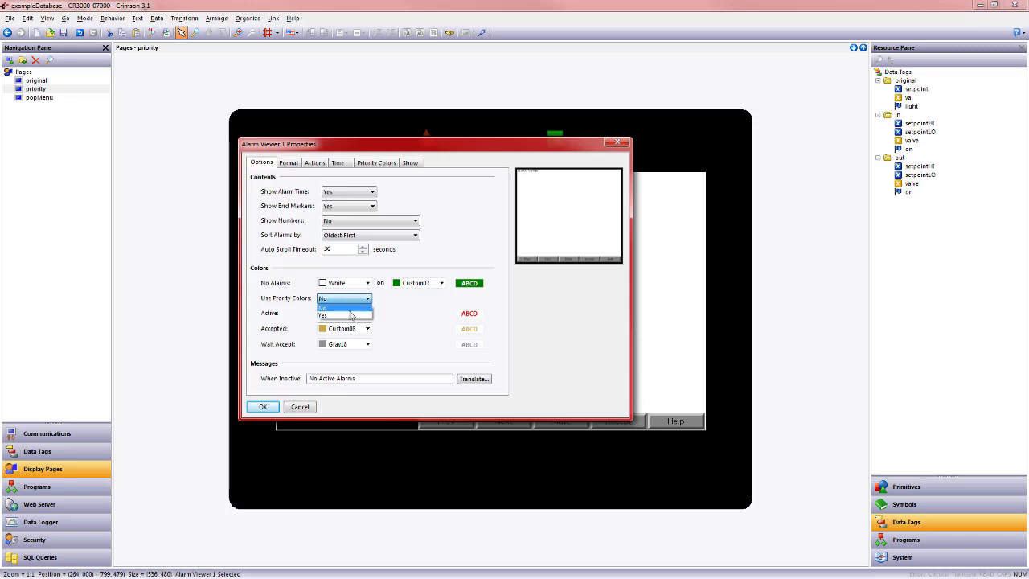
left_click(351, 316)
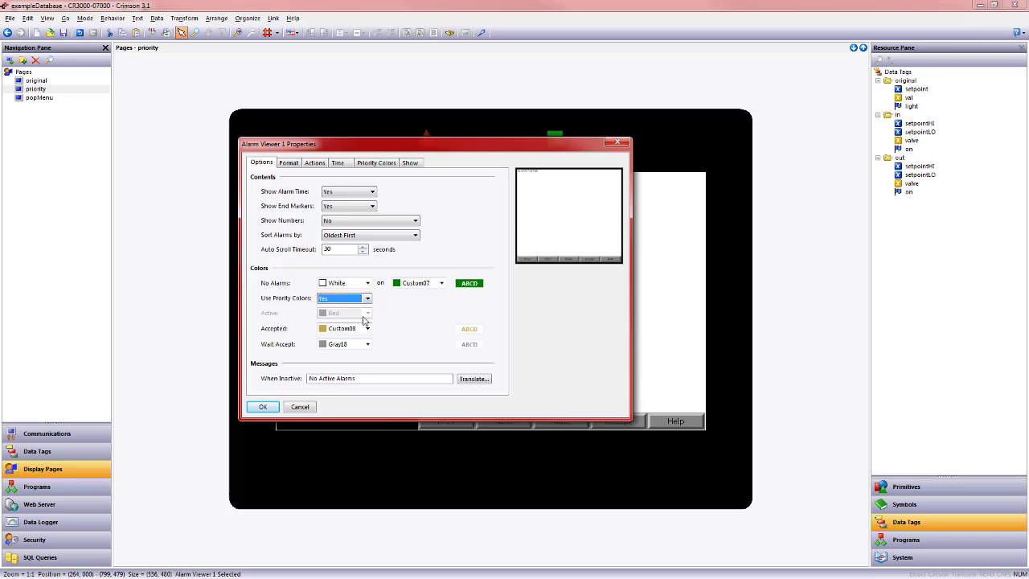
left_click(388, 166)
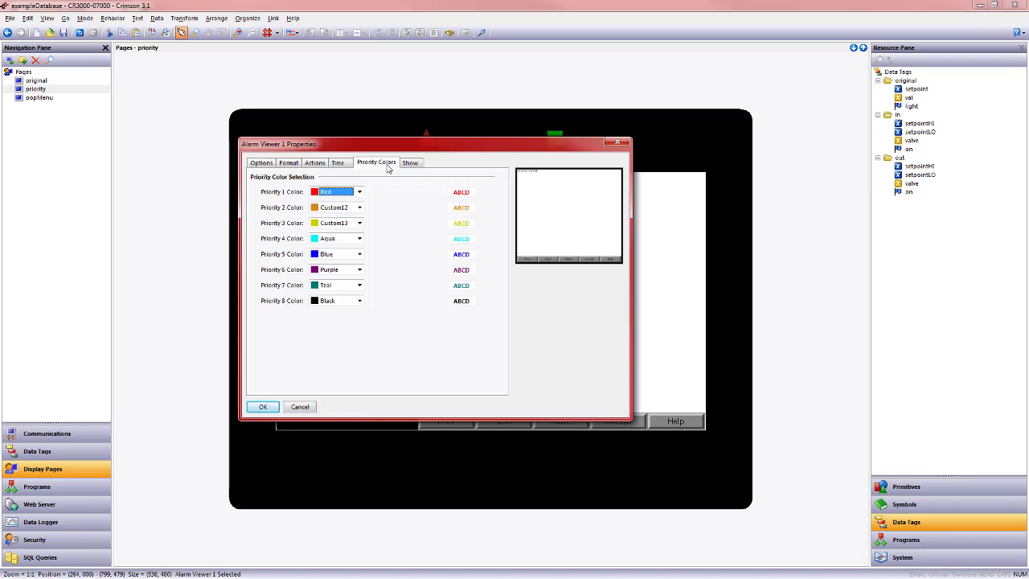
left_click(265, 163)
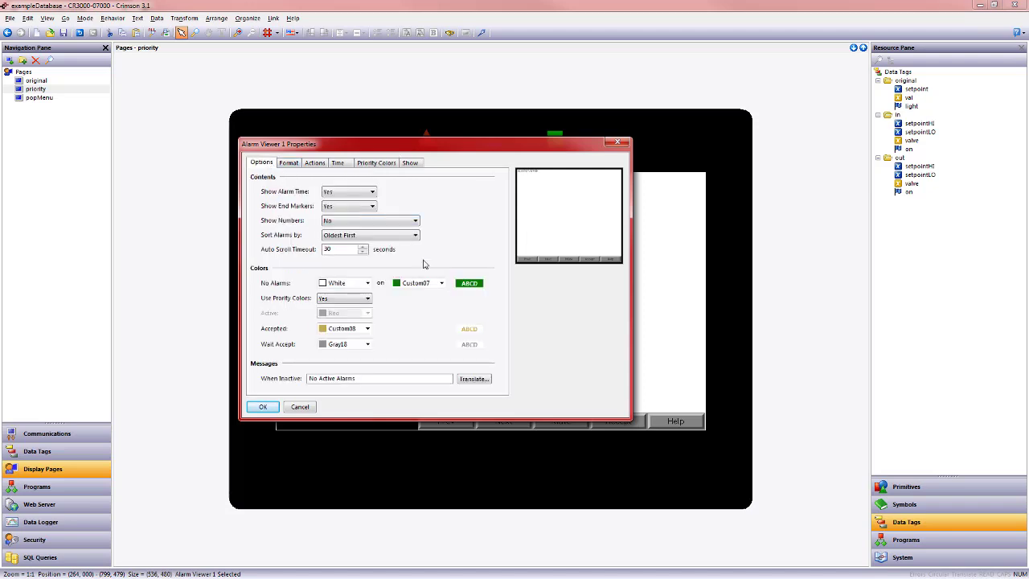
left_click(384, 164)
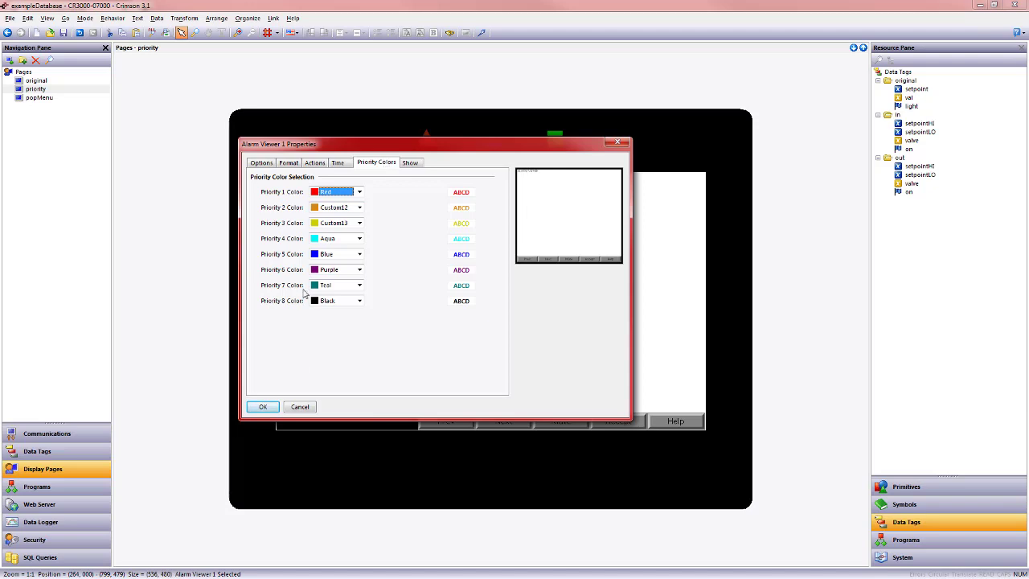
left_click(266, 408)
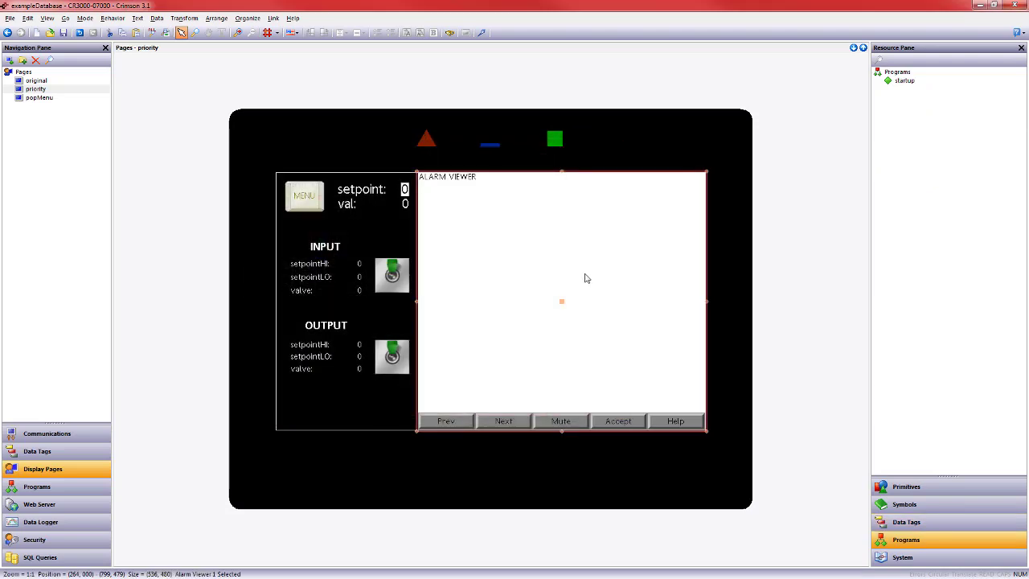
- Verify the original page's alarm viewer keeps Use Priority Colors at No, cancelling without changes
left_click(80, 81)
left_click(584, 233)
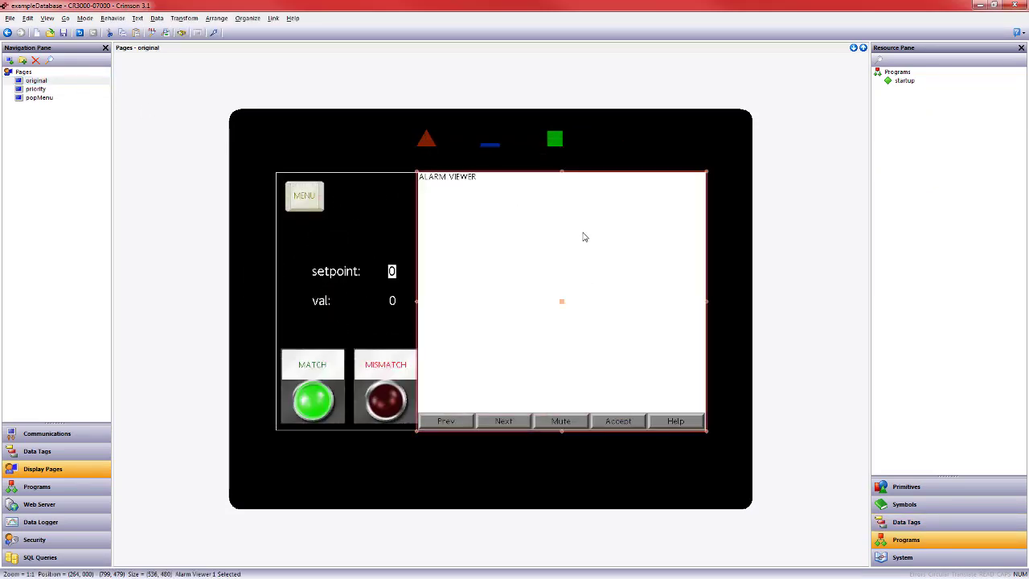
double_click(584, 235)
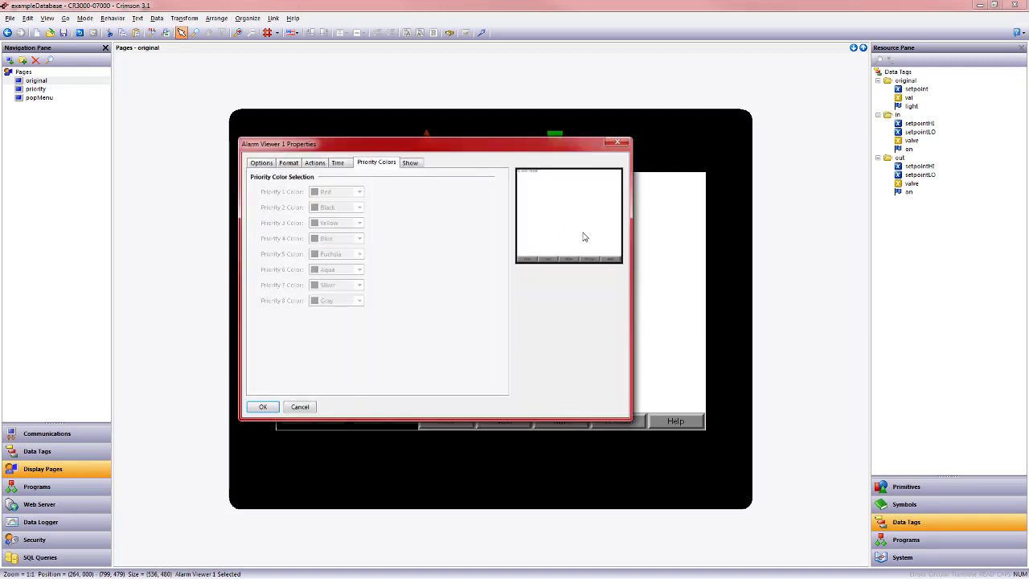
left_click(267, 163)
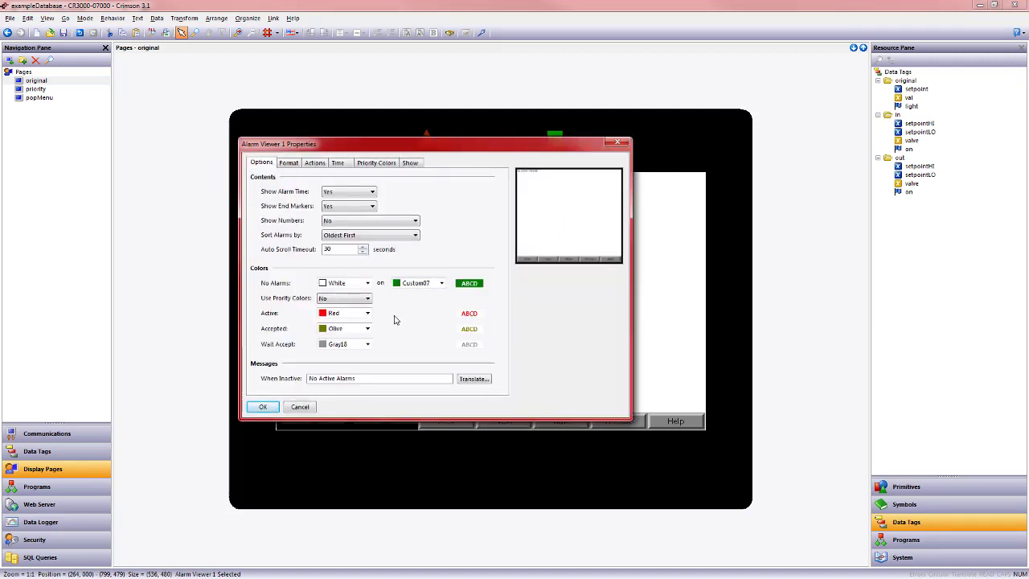
left_click(300, 406)
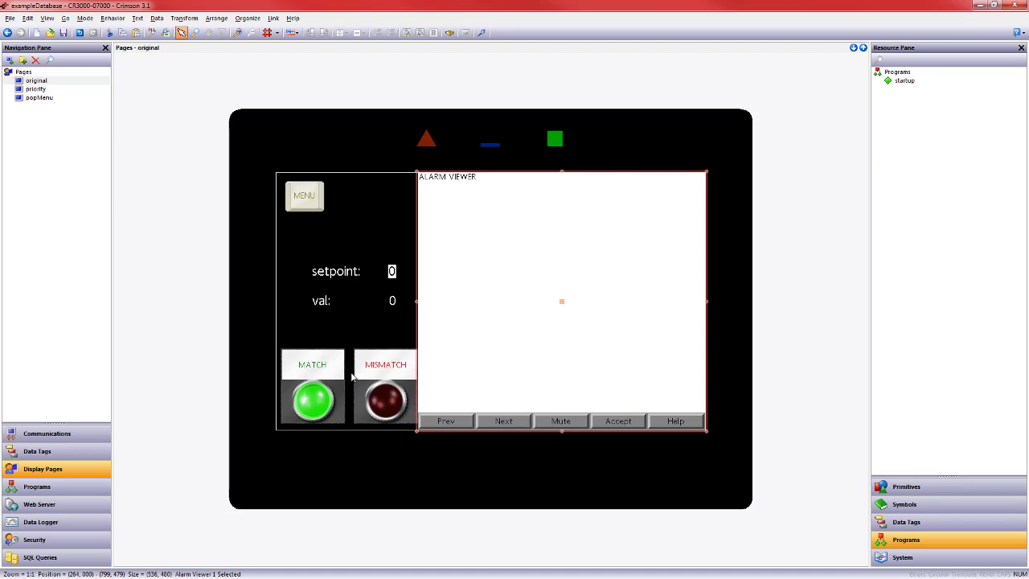